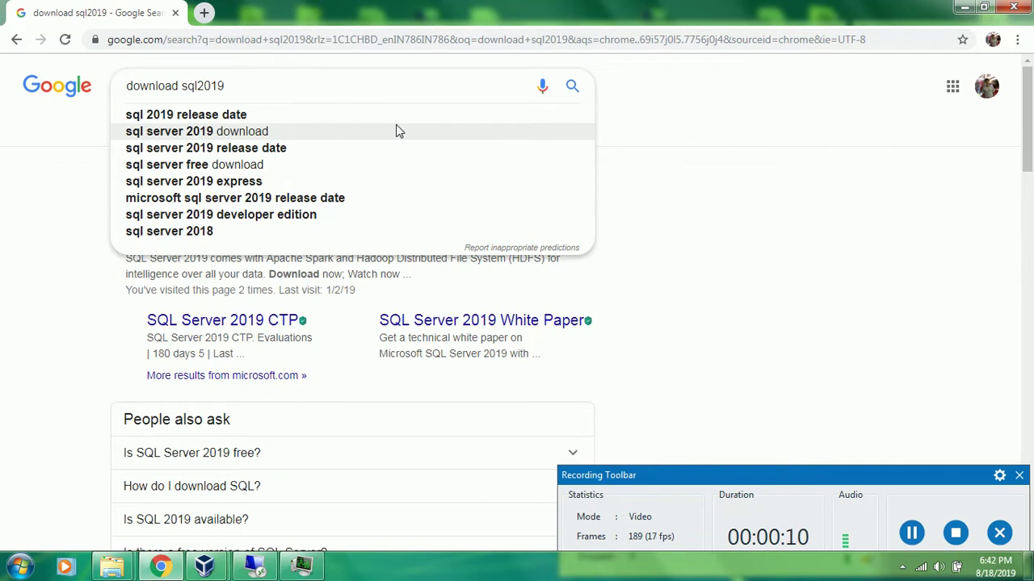
Open Microsoft's SQL Server 2019 page from the search results in a separate tab and view it
click(279, 86)
click(768, 263)
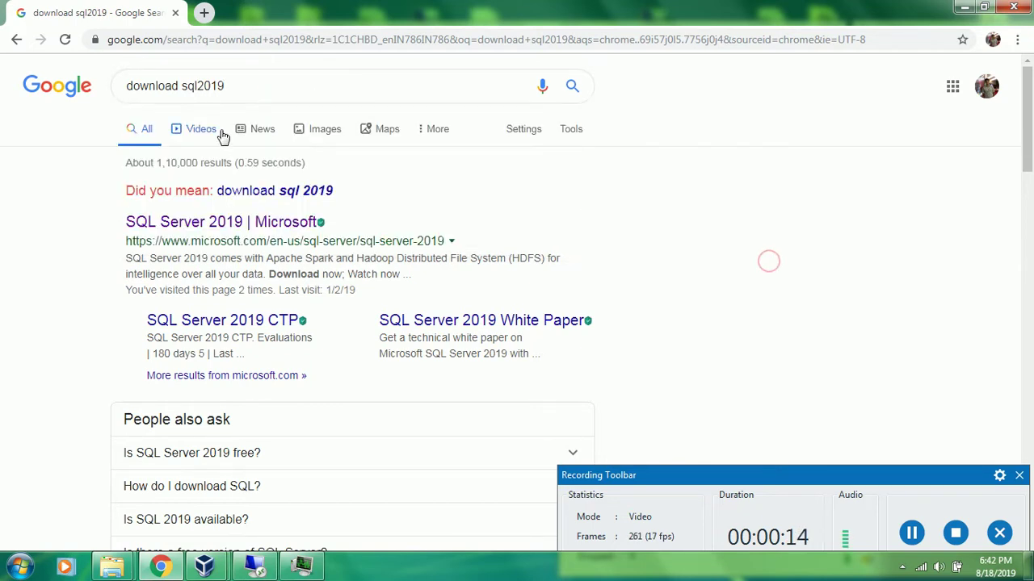
middle_click(272, 226)
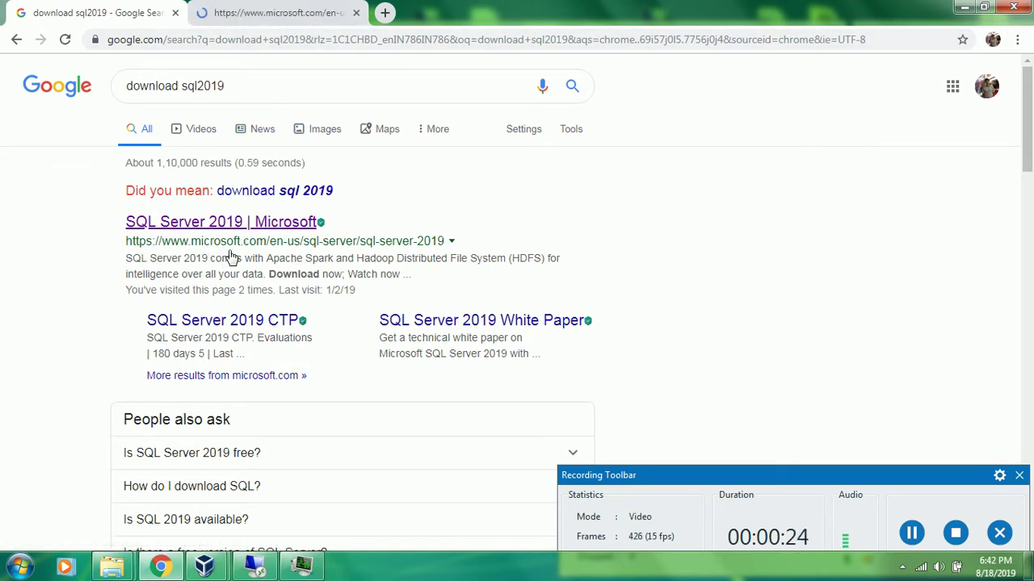
click(268, 14)
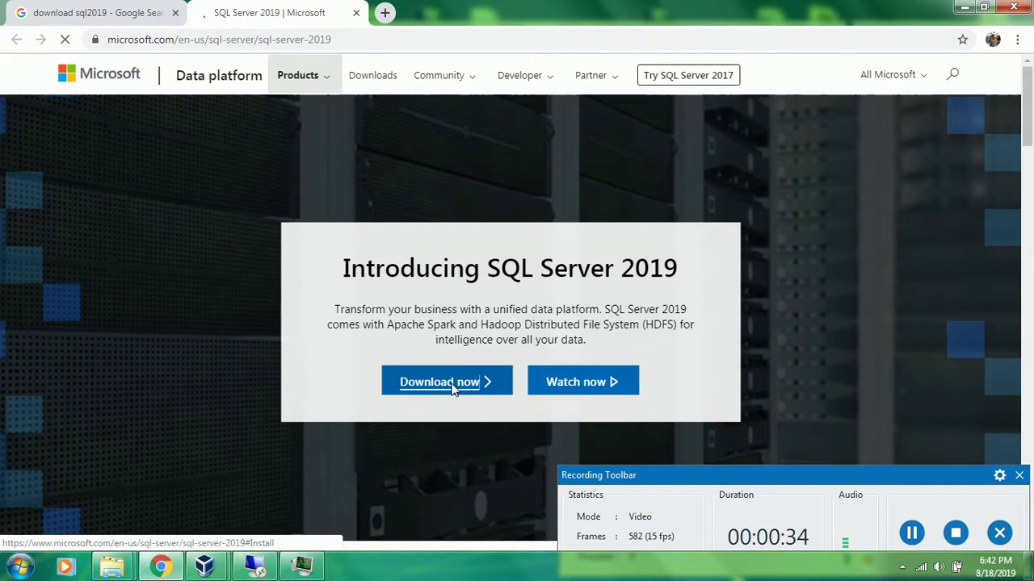
Switch to the win10vm remote desktop and run setup from the SQLServer-2019-CTP-2.2-x64-ENU folder
mouse_move(254, 571)
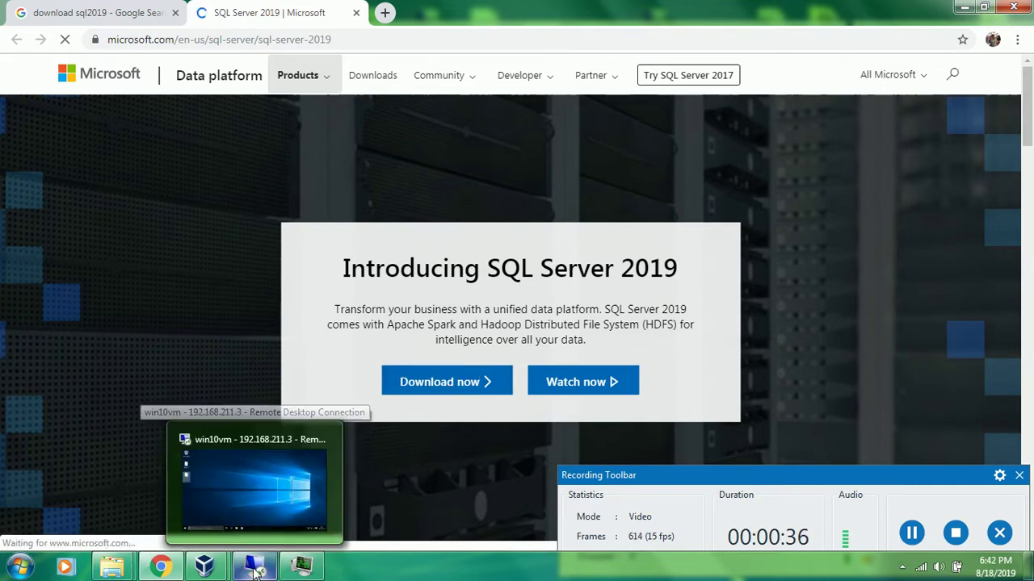
mouse_move(190, 571)
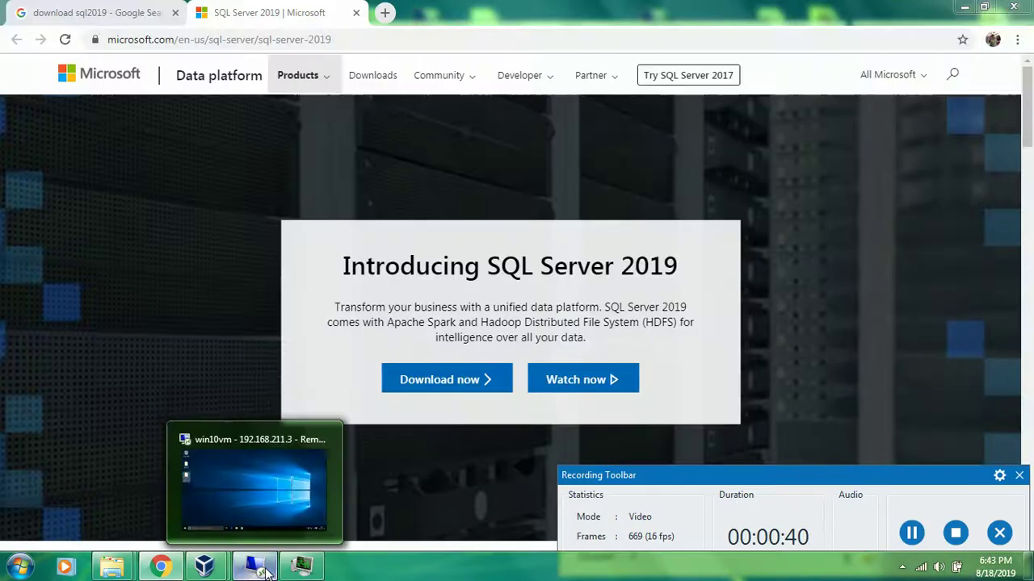
click(255, 509)
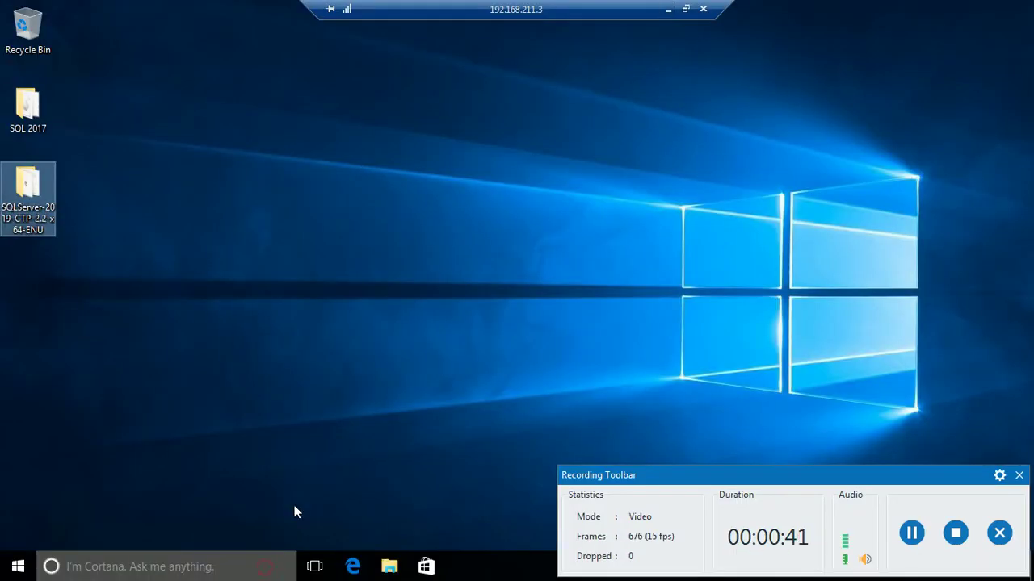
double_click(27, 186)
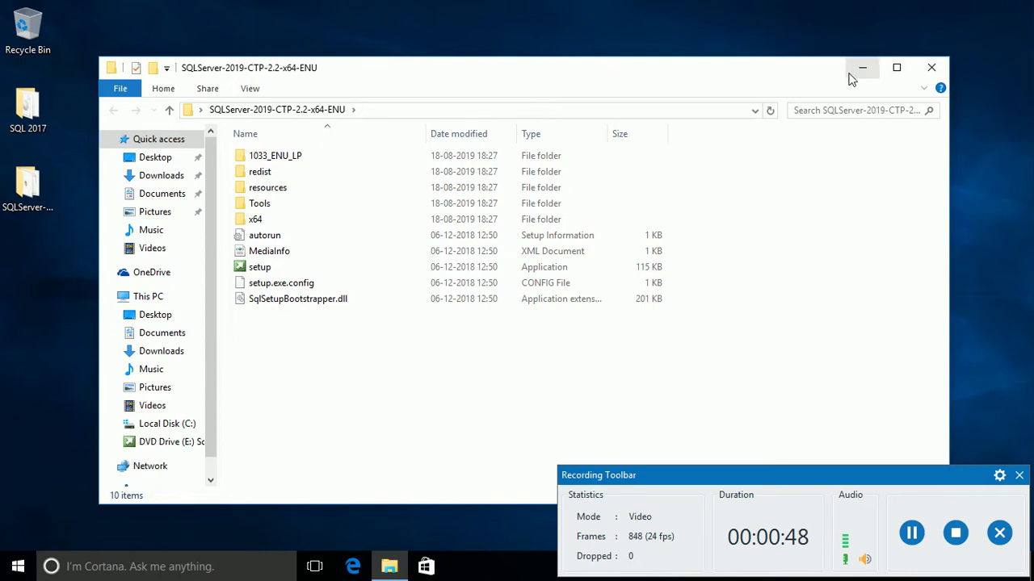
double_click(248, 270)
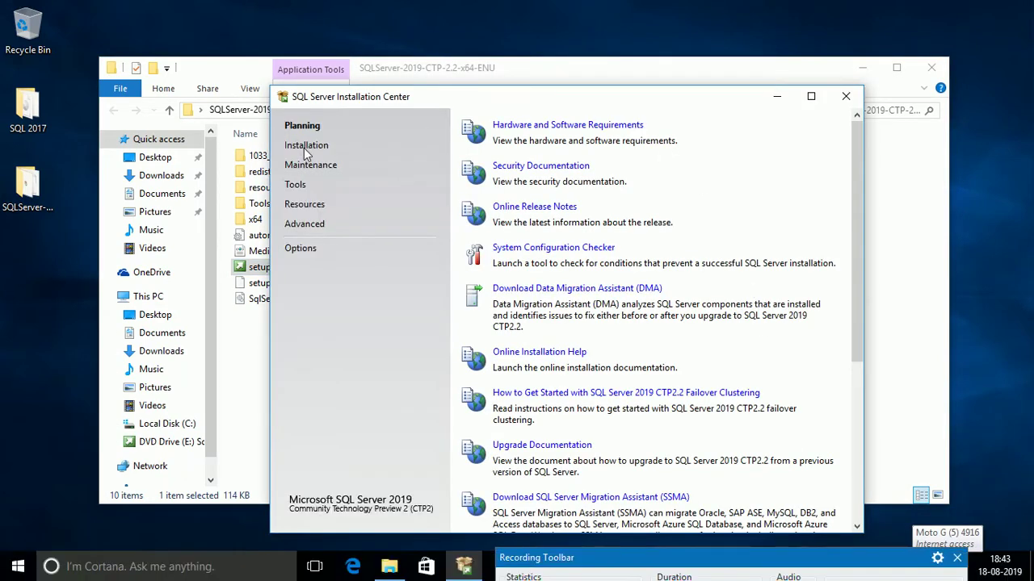
Launch a new SQL Server stand-alone installation and reposition the setup wizard so it is fully visible
click(305, 152)
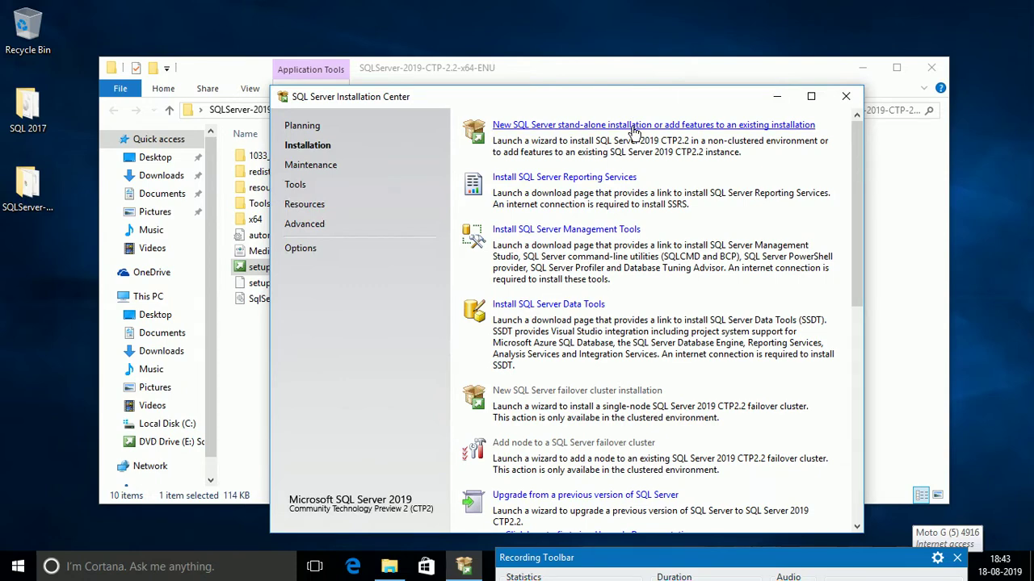
click(635, 127)
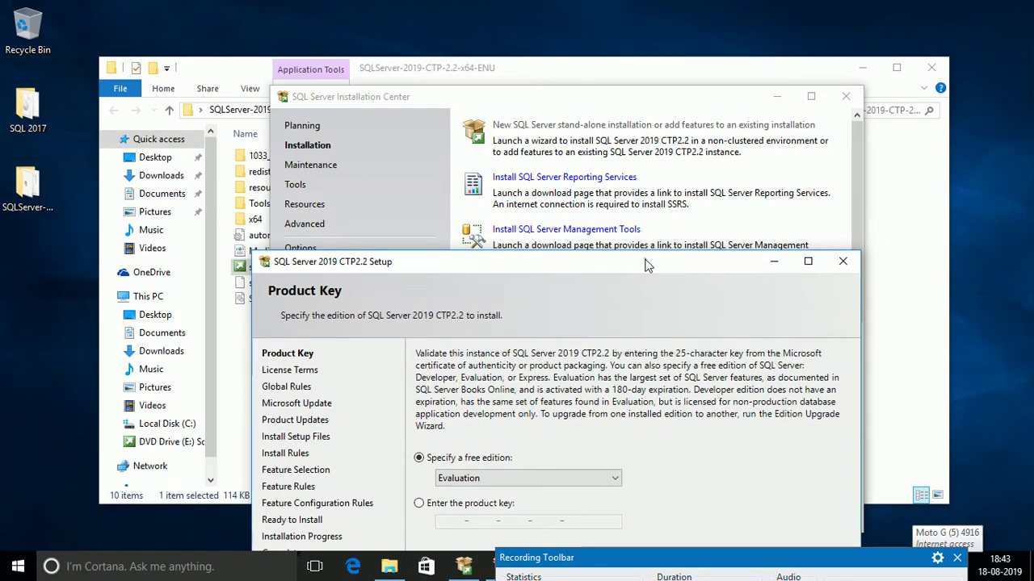
drag(647, 260, 628, 87)
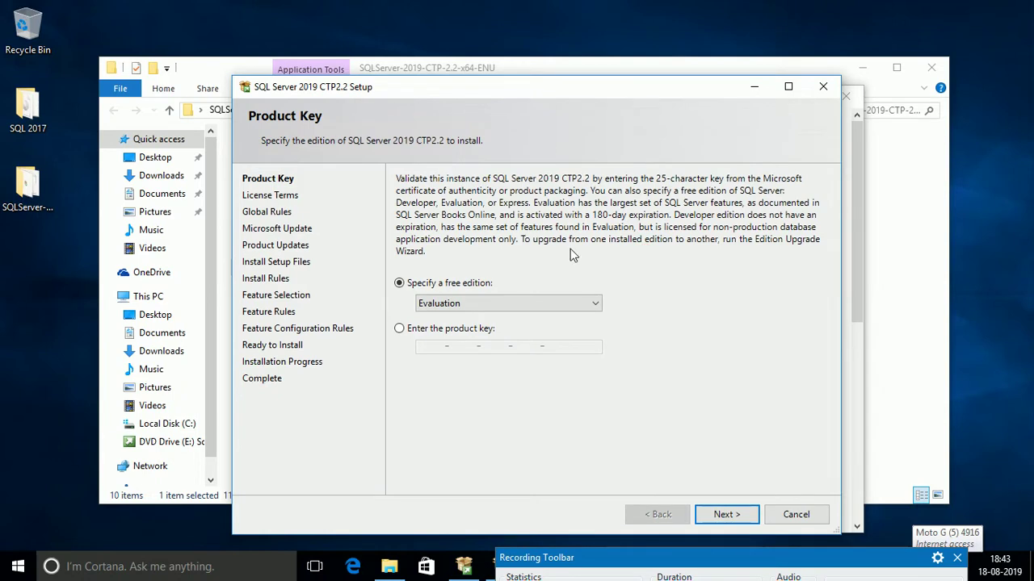
Specify Developer as the free edition to install and continue to the license terms
click(556, 307)
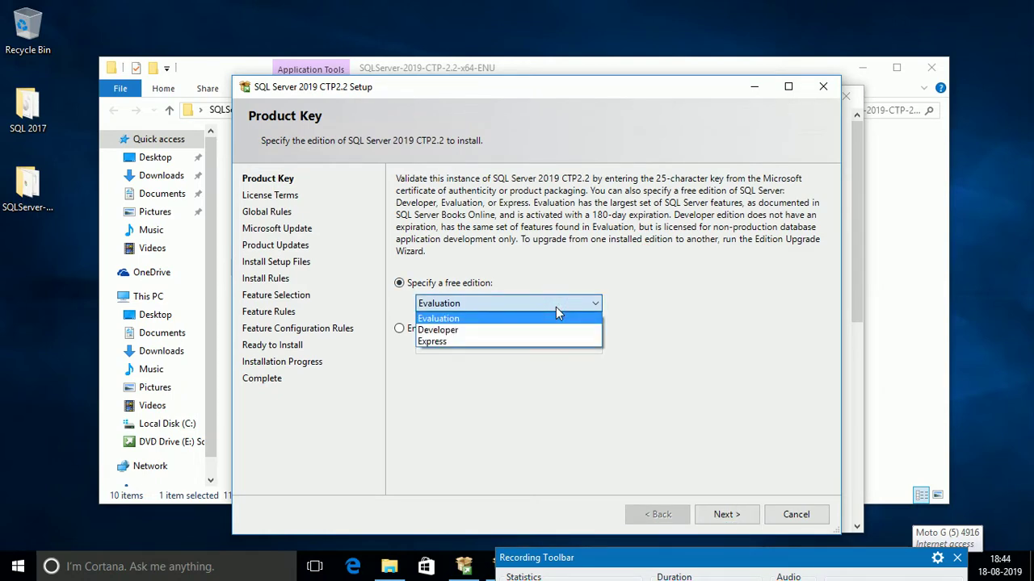
click(482, 331)
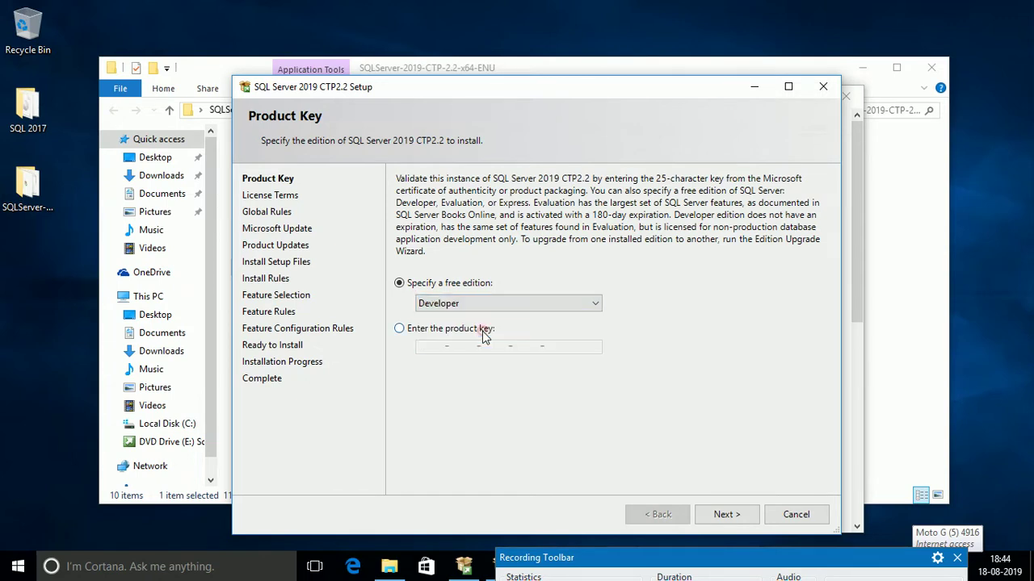
click(517, 306)
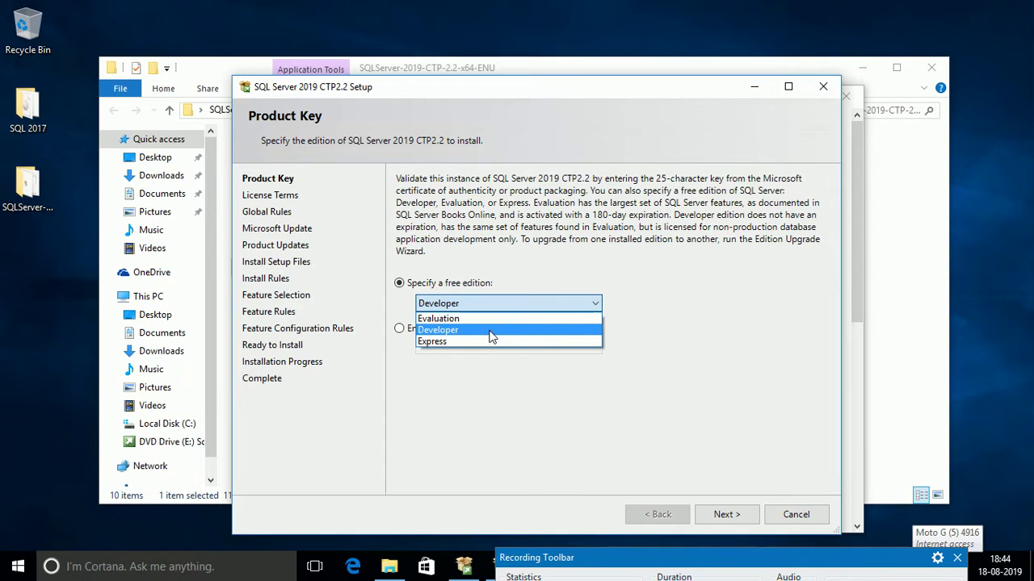
click(490, 333)
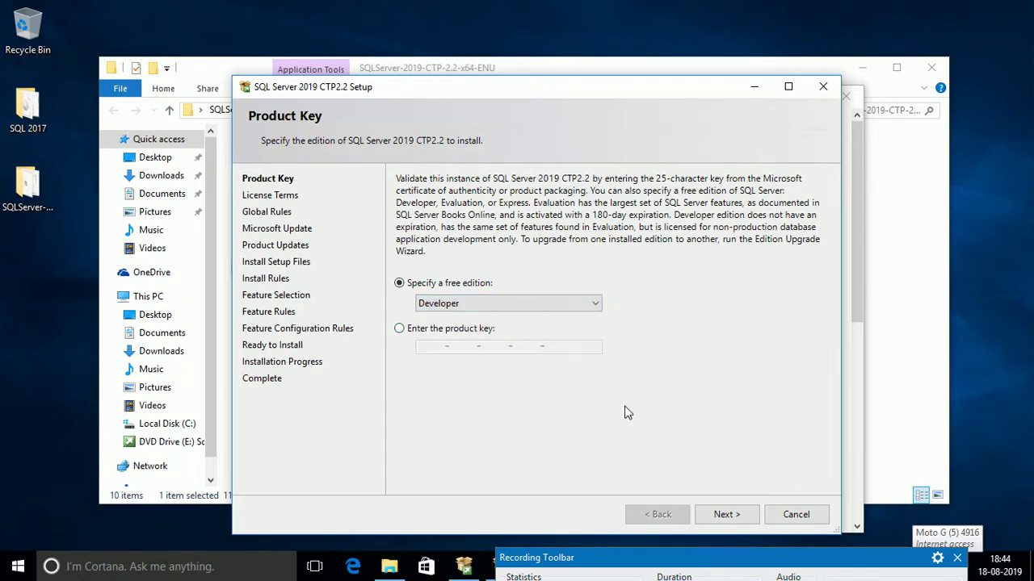
click(733, 515)
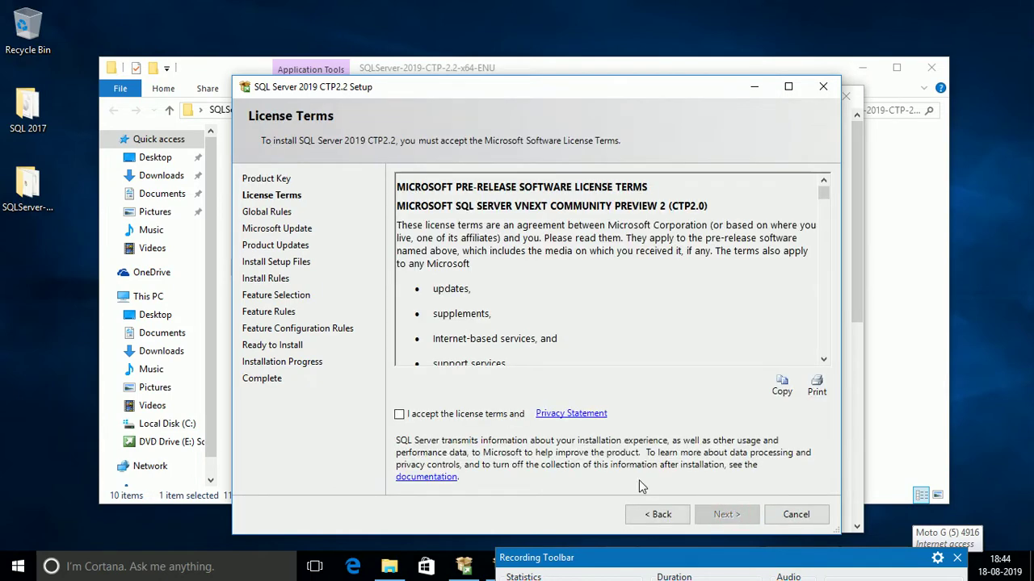
Accept the license terms and advance through the update and install rule pages to feature selection, leaving Microsoft Update off
click(477, 424)
click(724, 515)
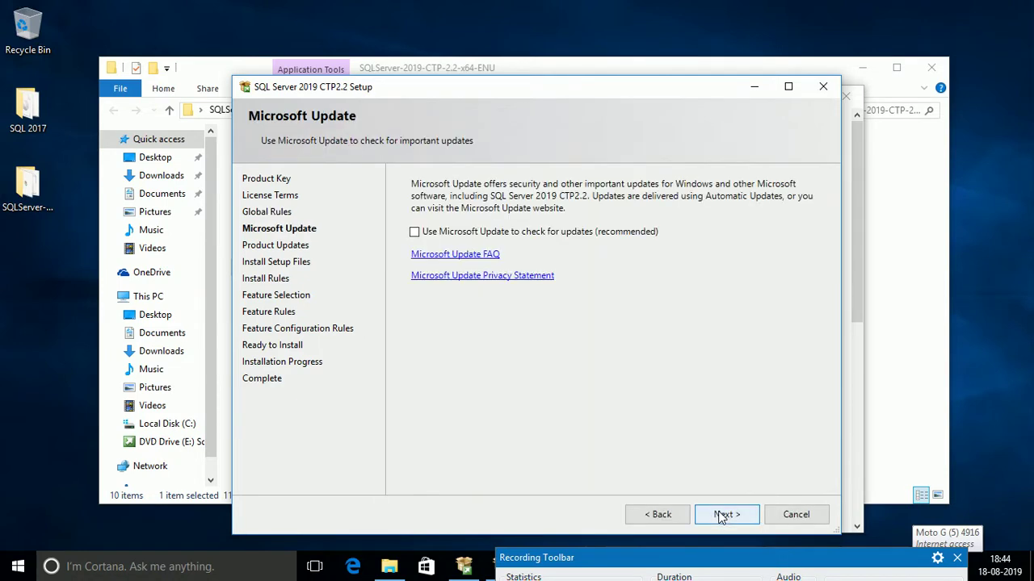
click(723, 516)
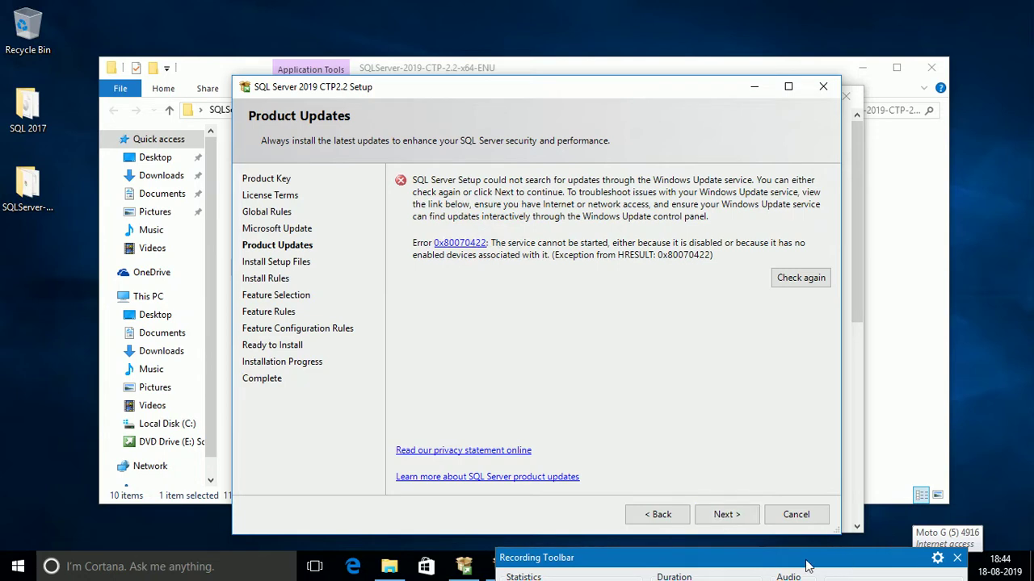
mouse_move(807, 567)
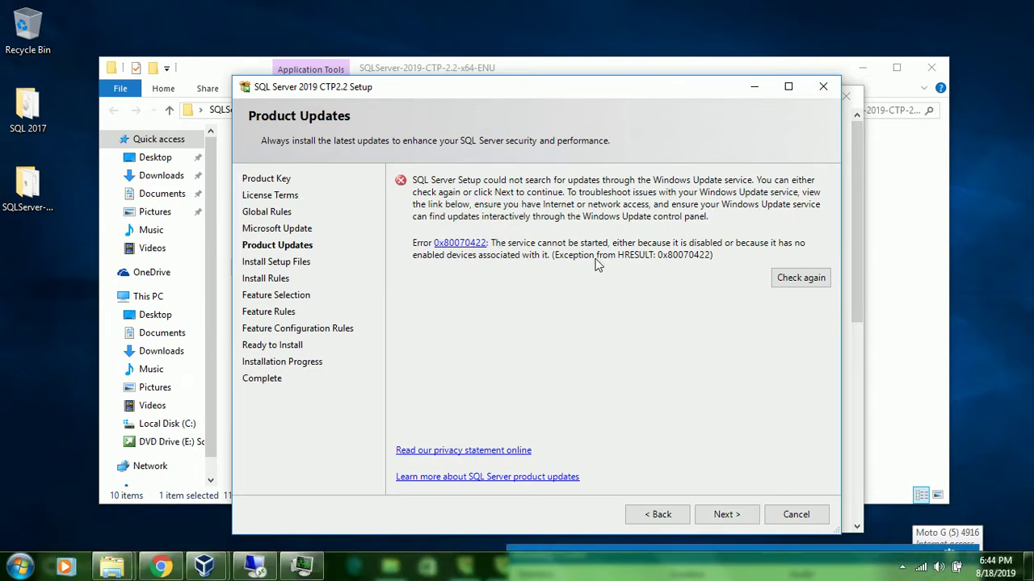
click(722, 511)
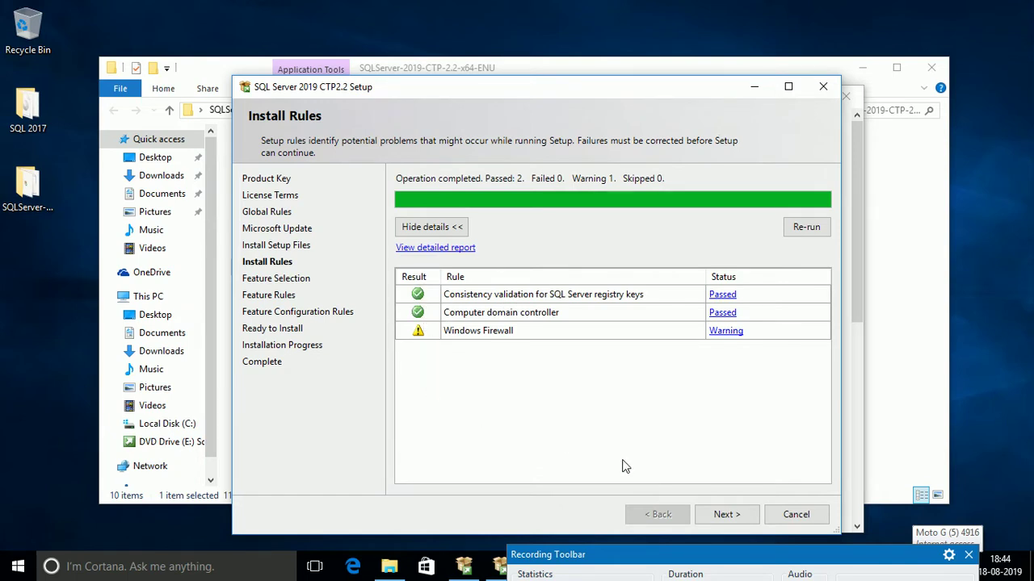
click(715, 516)
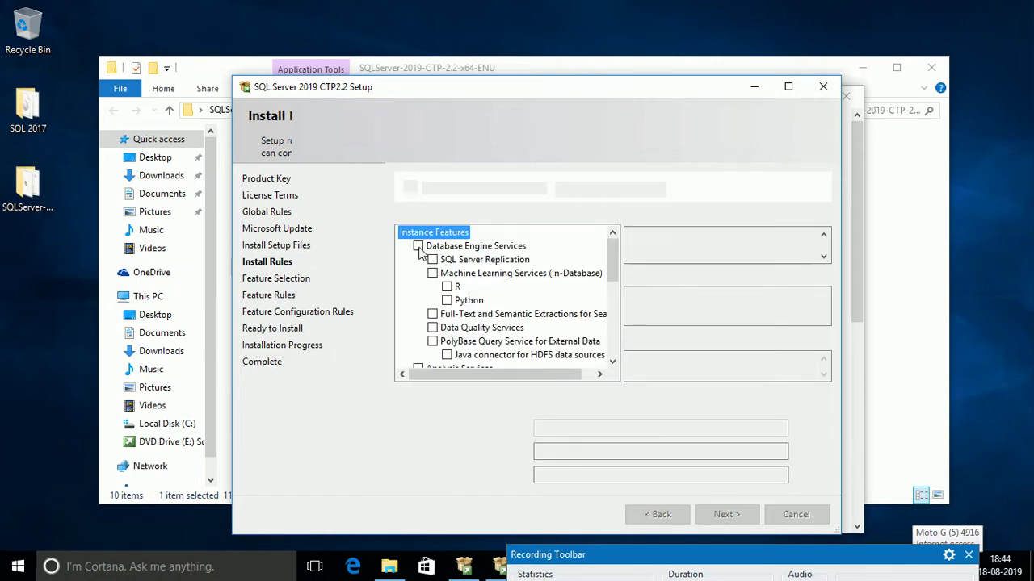
Include the Database Engine Services instance feature and the Client Tools Connectivity shared feature
click(418, 247)
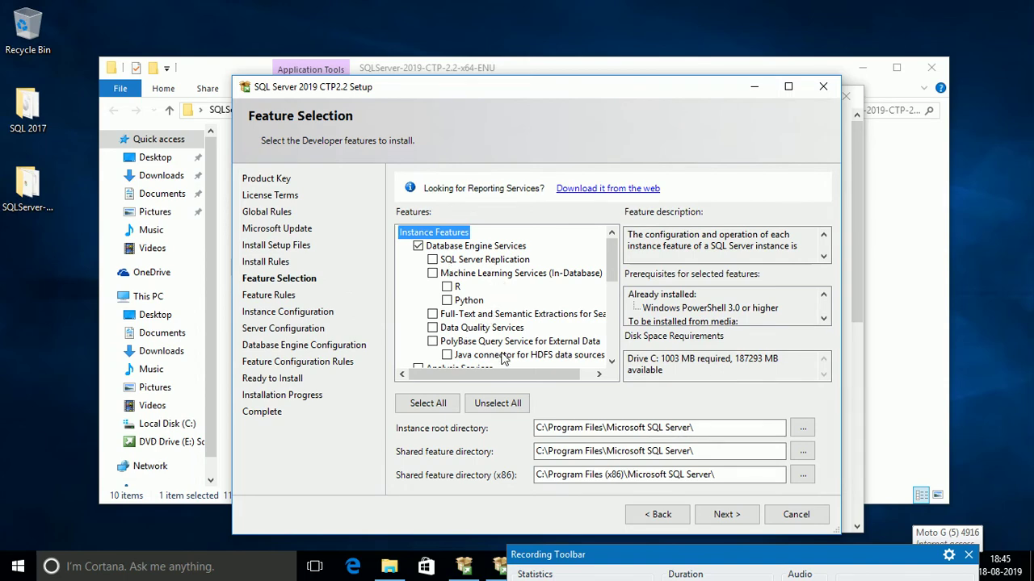
drag(408, 95, 612, 239)
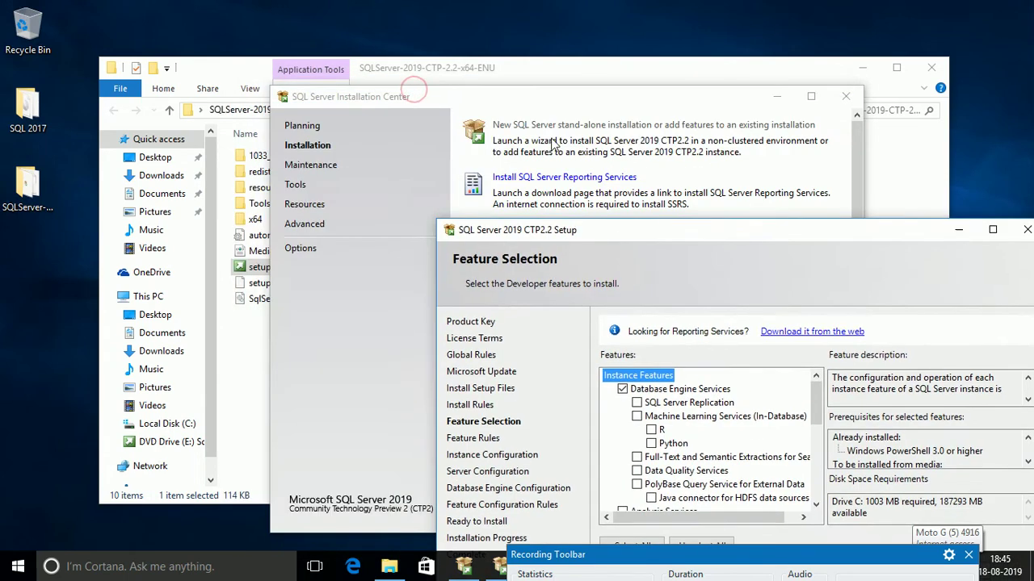
drag(759, 231, 452, 27)
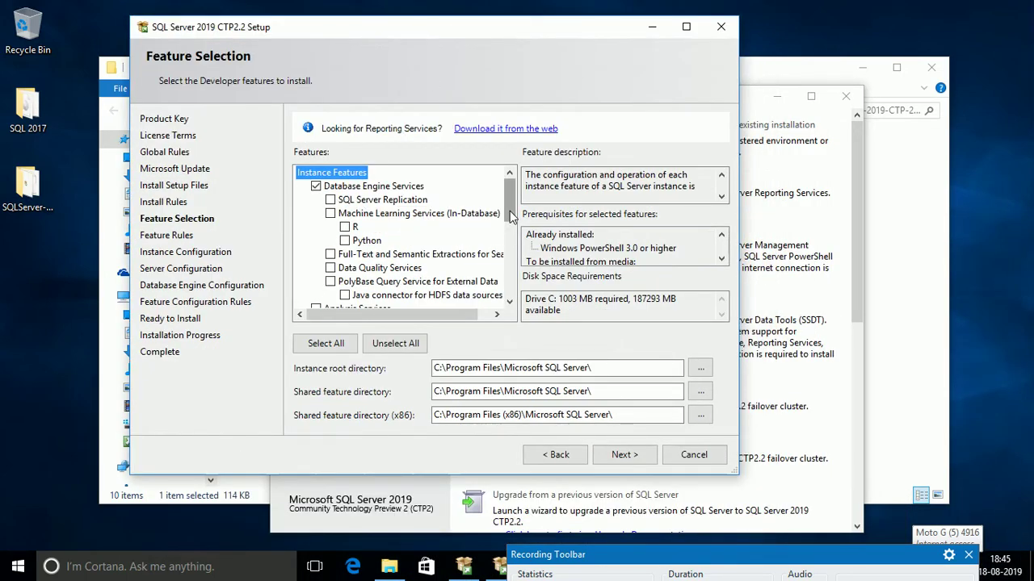
scroll(511, 253, down, 3)
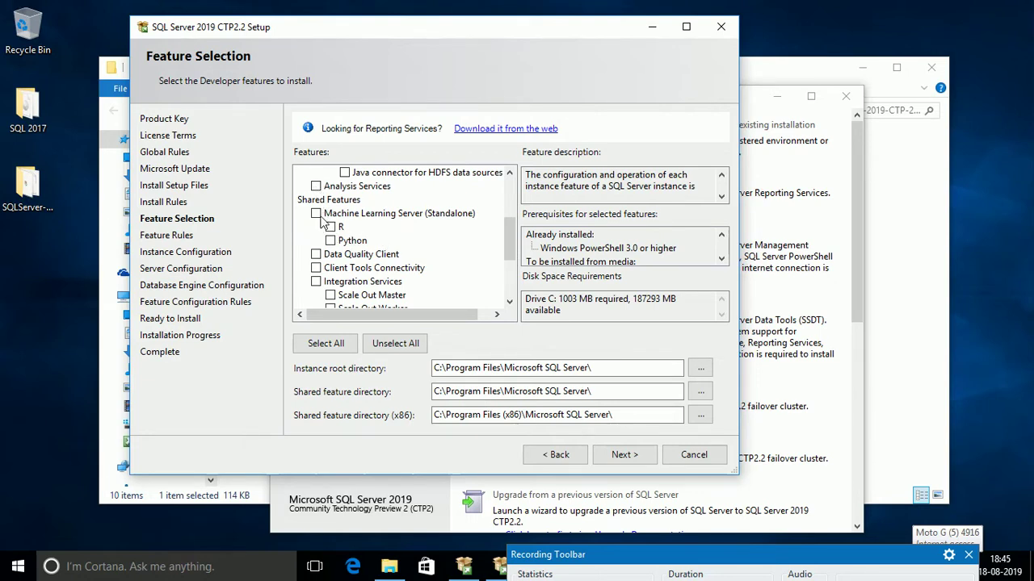
scroll(511, 237, down, 1)
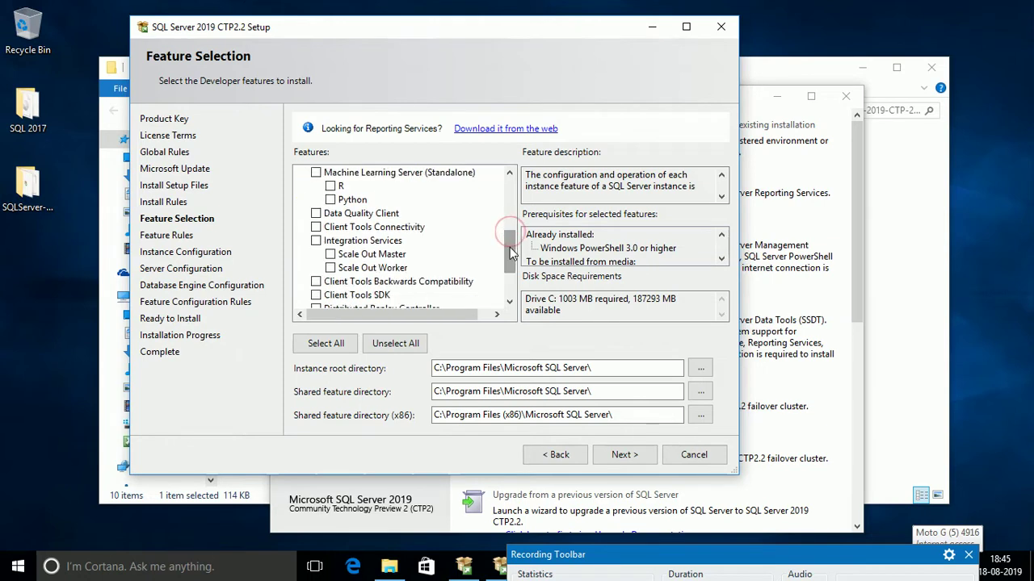
click(315, 229)
Add the Client Tools Backwards Compatibility, Client Tools SDK and SQL Client Connectivity SDK shared features
mouse_move(507, 252)
mouse_down()
mouse_move(510, 188)
mouse_move(507, 252)
mouse_up()
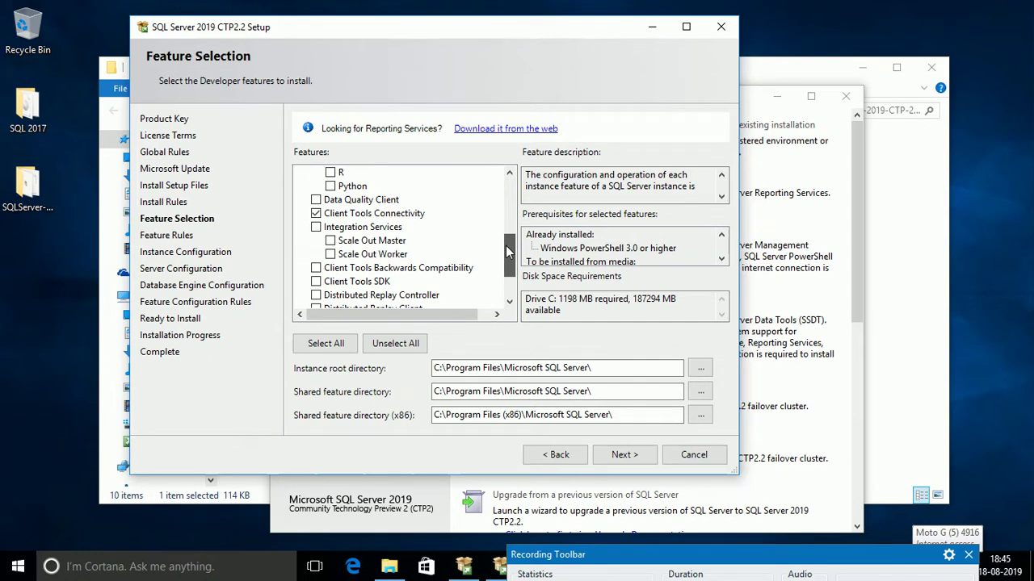
scroll(507, 252, down, 1)
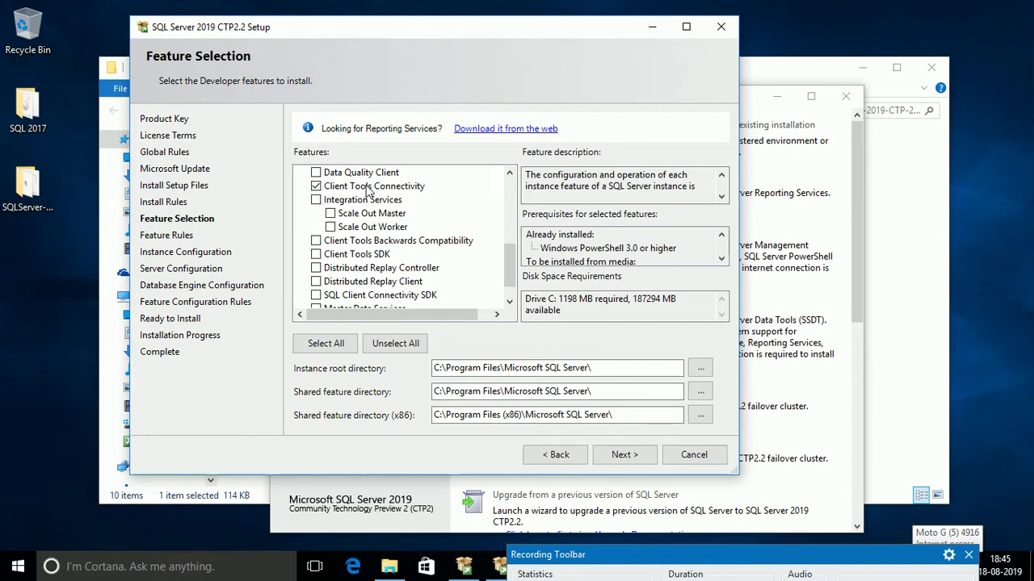
click(316, 241)
click(316, 253)
scroll(326, 281, down, 1)
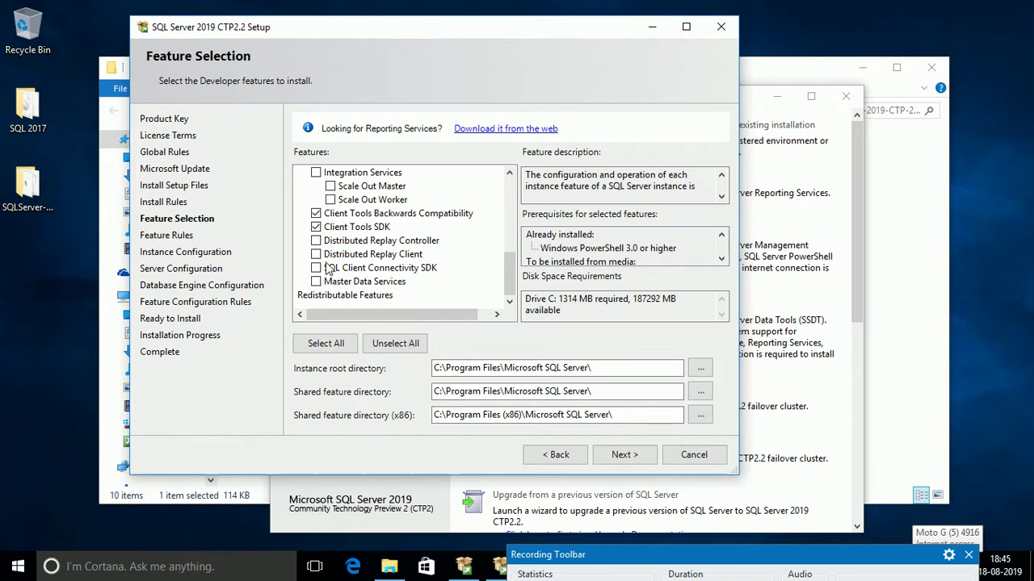
click(316, 268)
Add the Integration Services shared feature and proceed to instance configuration
click(510, 266)
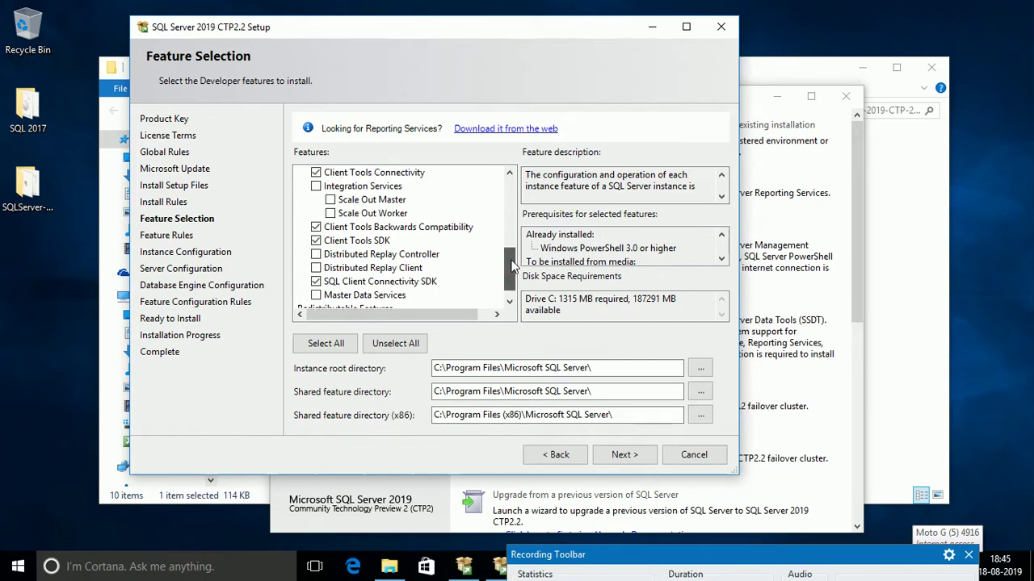
drag(511, 267, 511, 263)
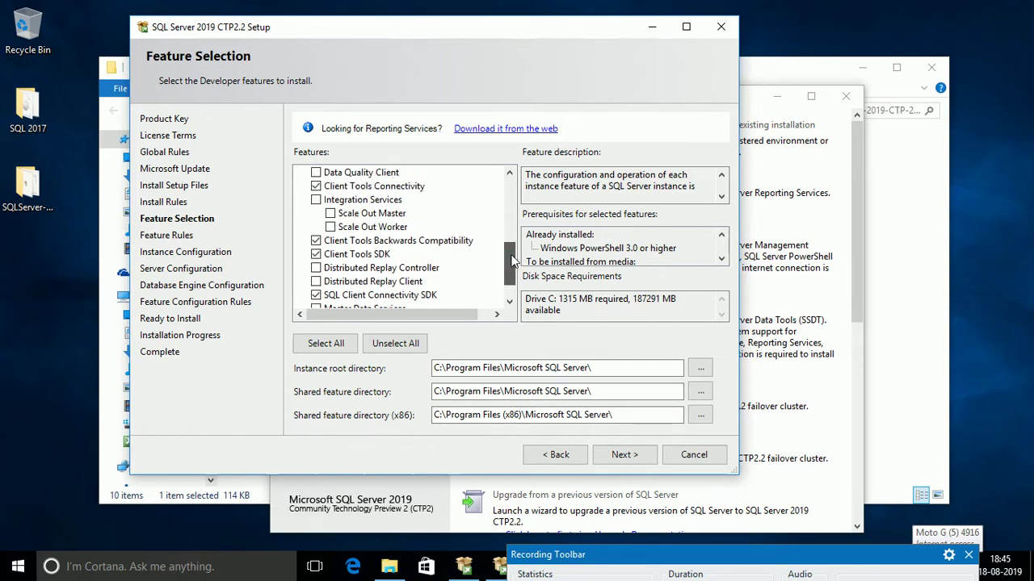
click(315, 200)
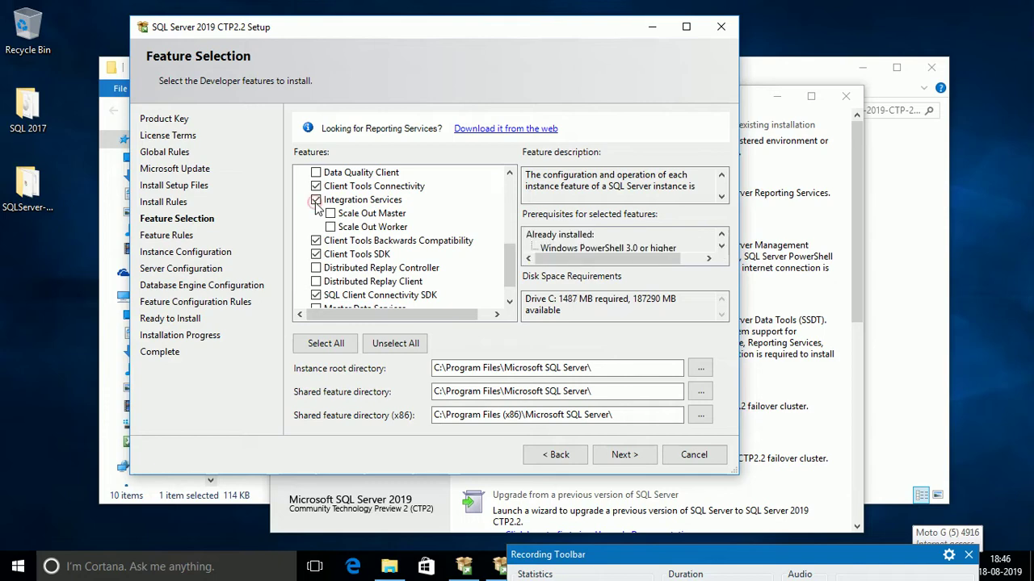
click(626, 456)
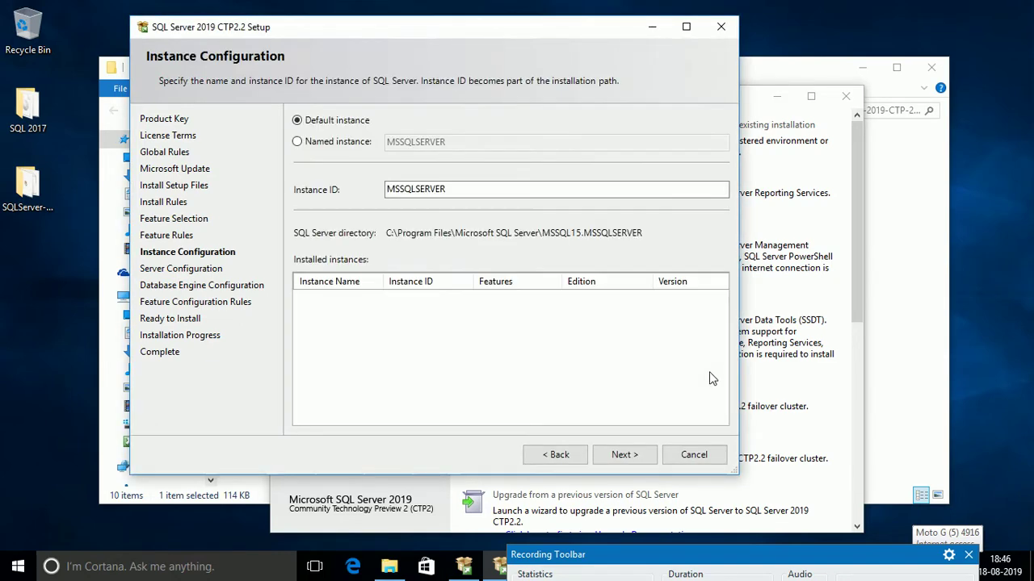
Configure a named instance called 2019, using 2019 as the instance ID
click(334, 145)
click(330, 121)
click(341, 147)
click(437, 144)
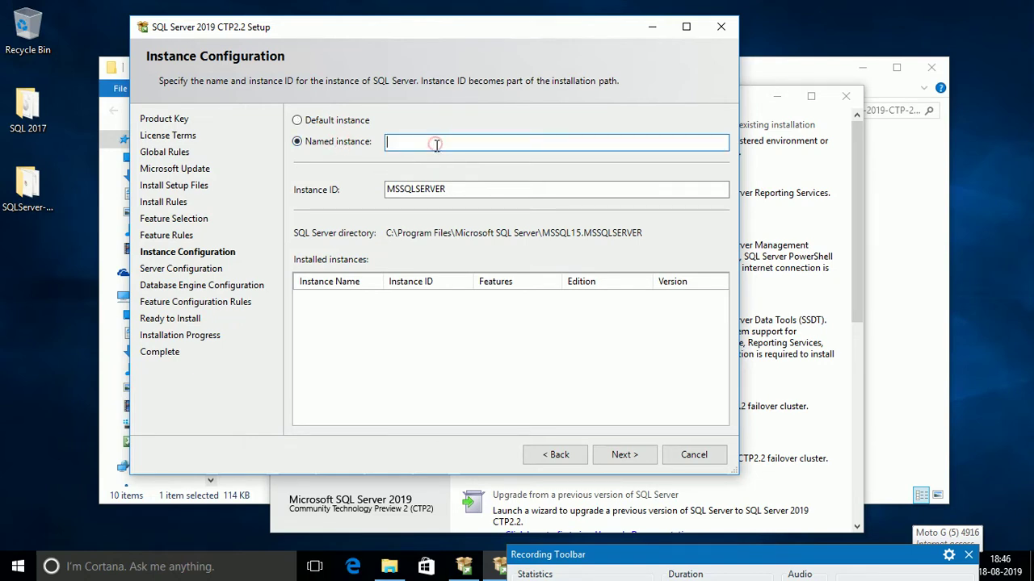
text(2019)
click(504, 186)
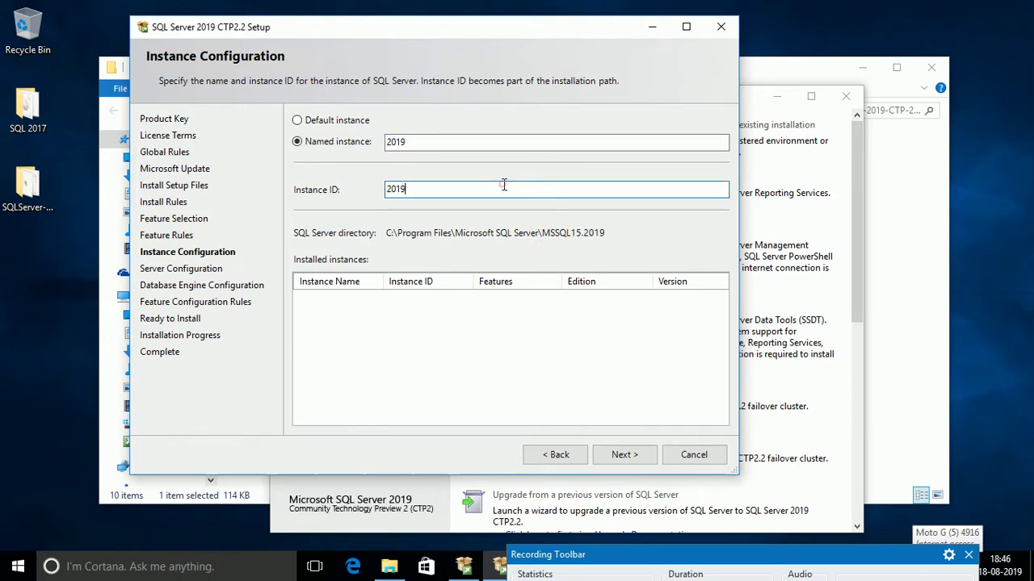
Accept the Windows 7 Basic color scheme and try to proceed with 2019 as the named instance
click(449, 143)
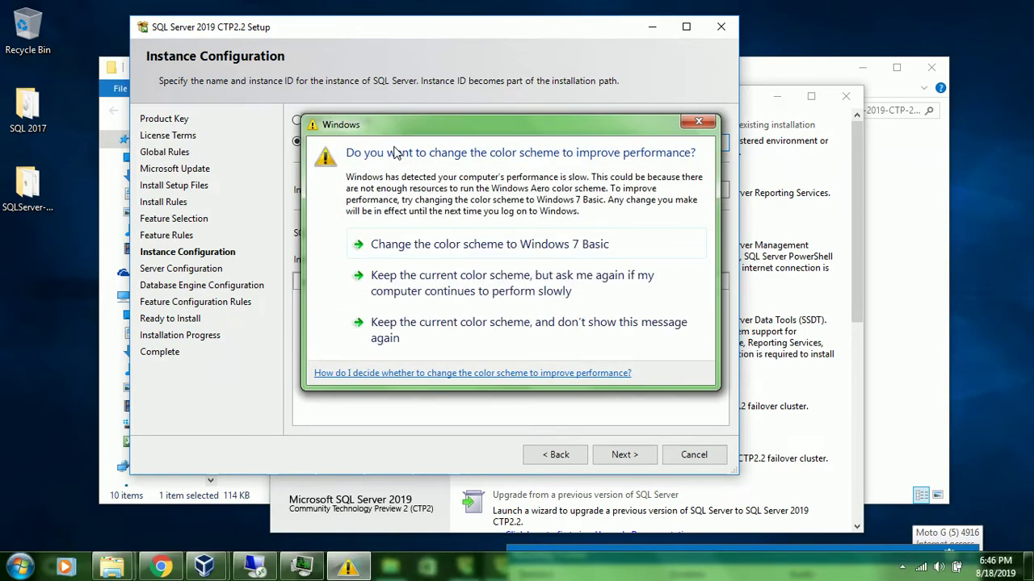
click(483, 245)
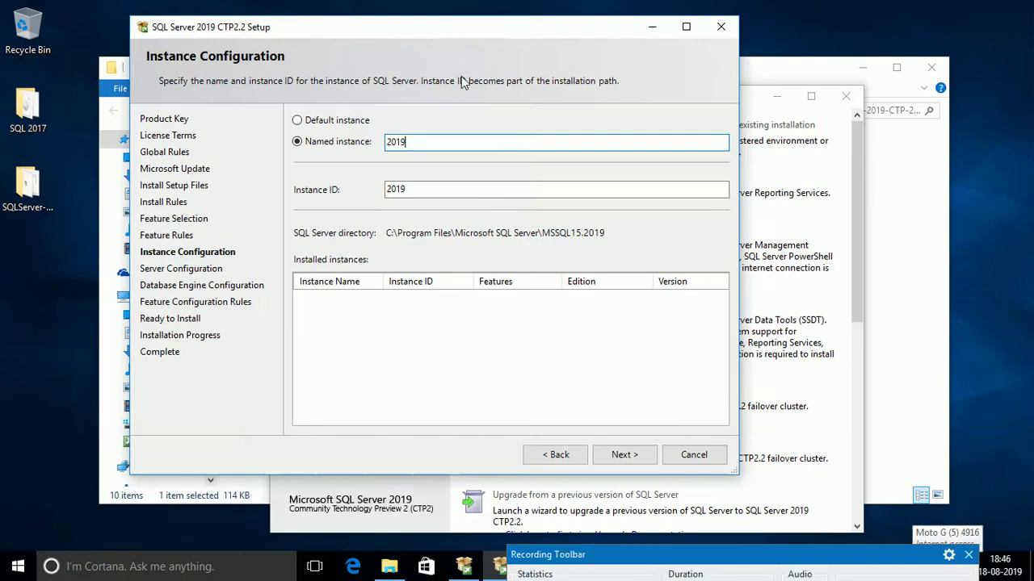
click(387, 142)
click(434, 187)
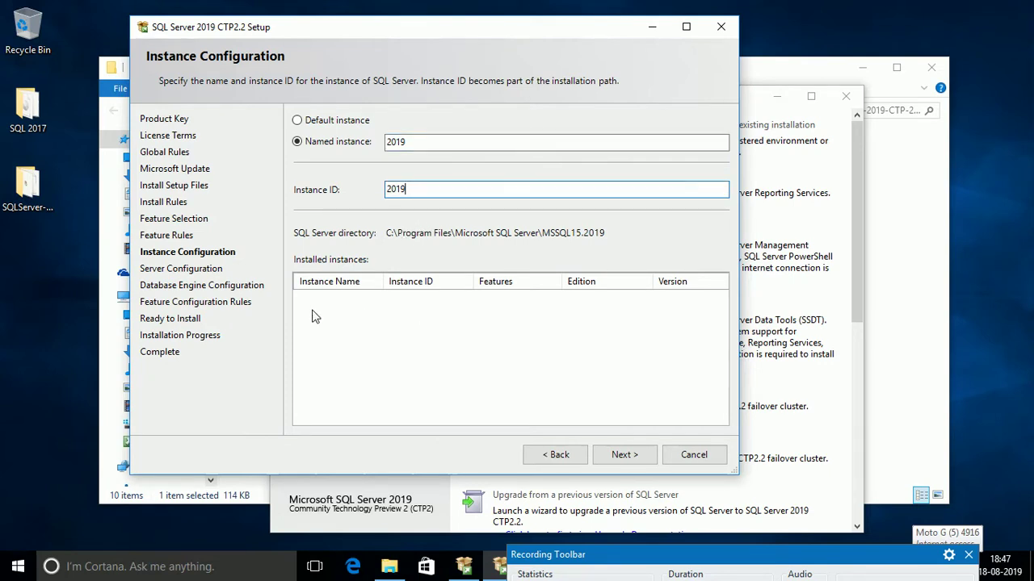
click(638, 457)
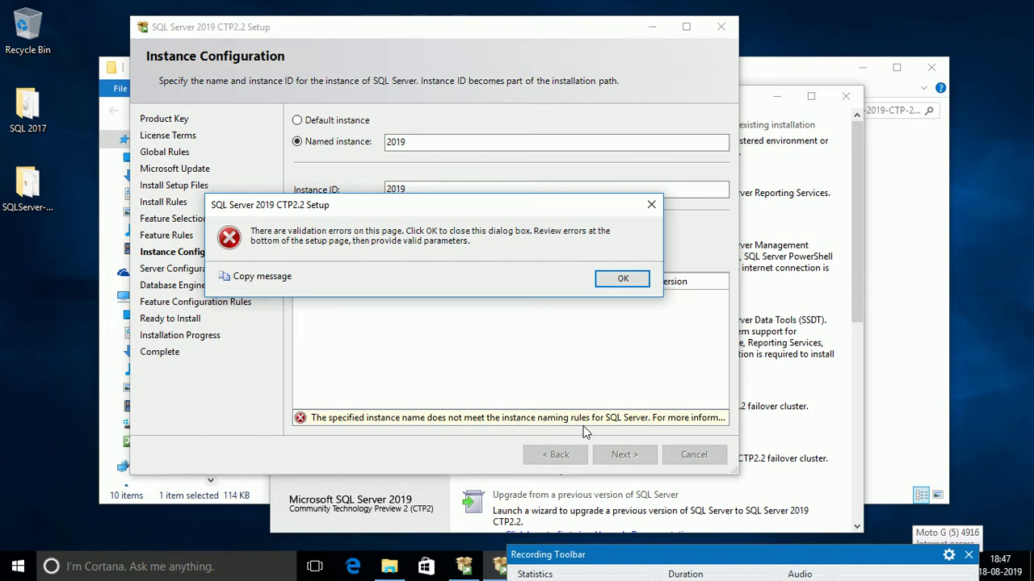
click(622, 279)
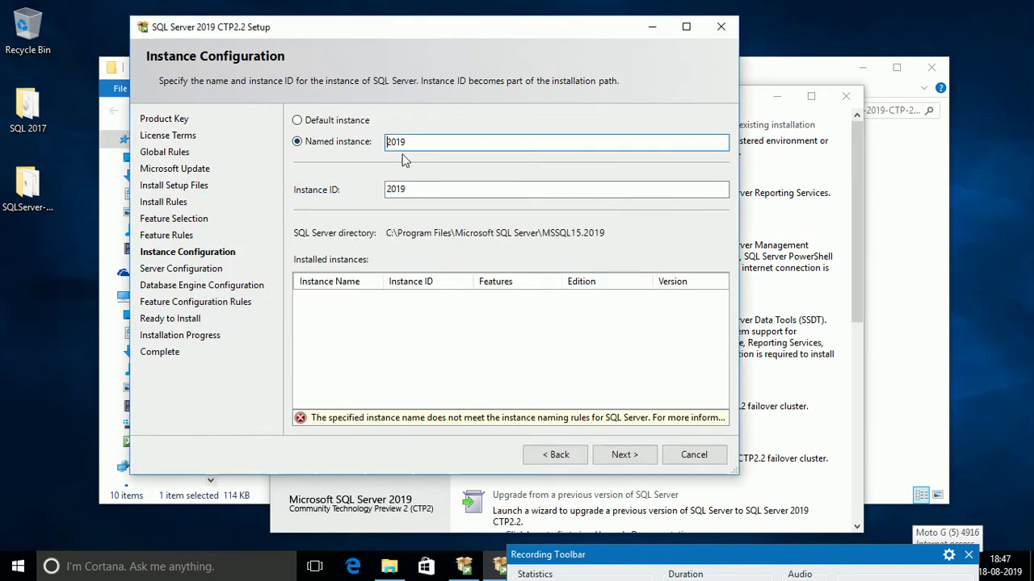
Set the named instance and instance ID to SQL2019 and proceed to Server Configuration
text(SQL)
key(Tab)
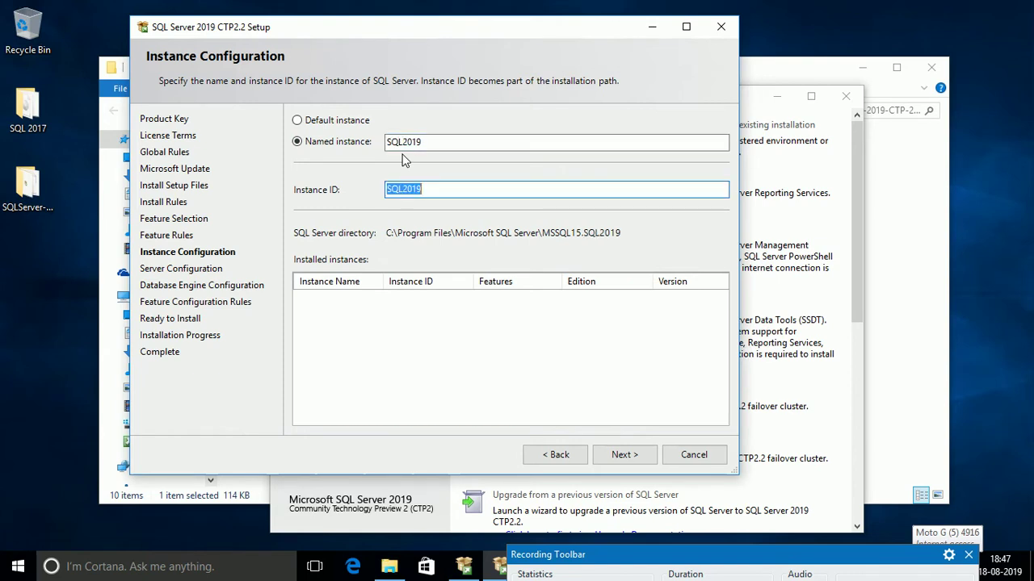
click(491, 139)
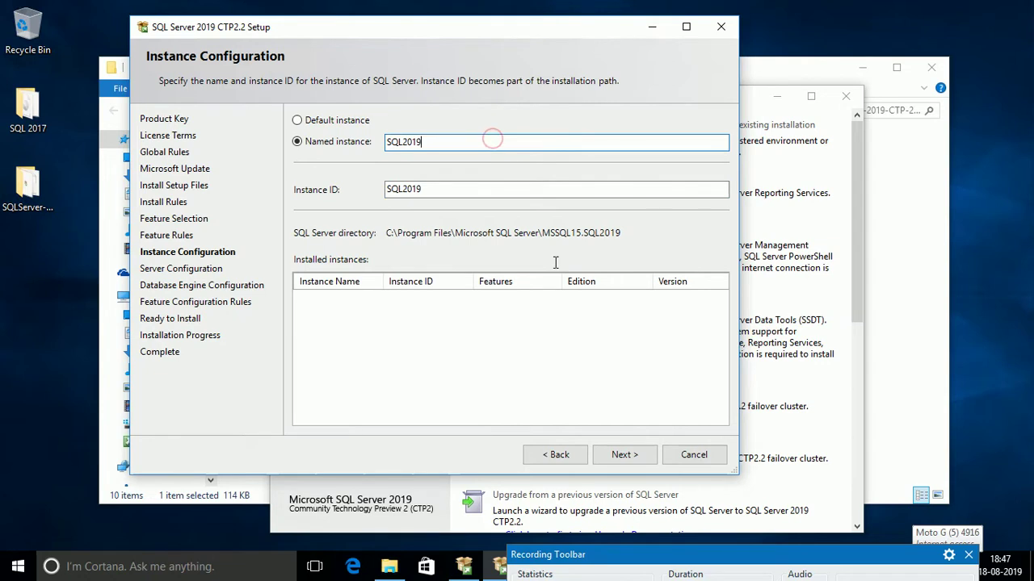
click(637, 455)
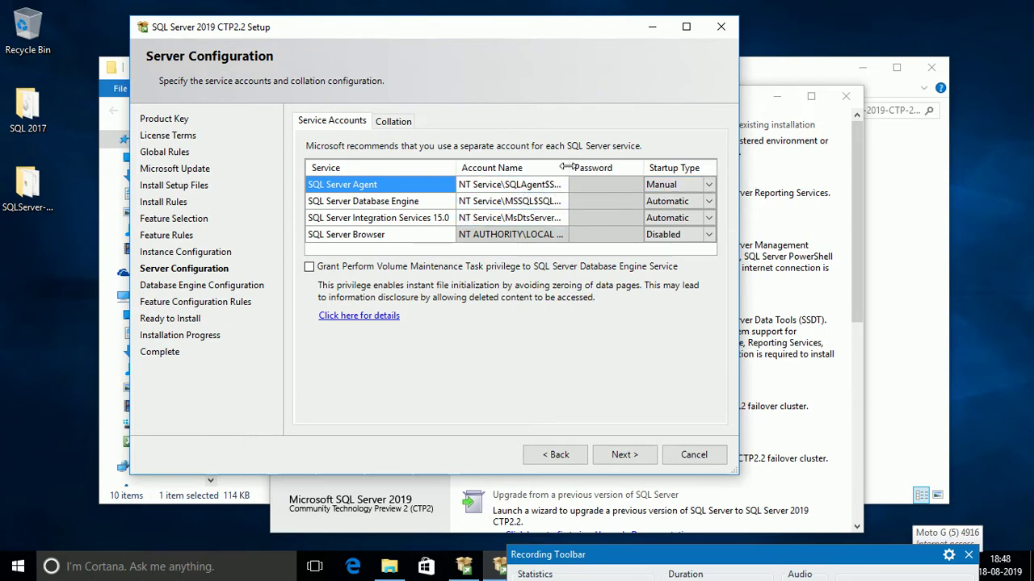
Widen the Account Name column to show the full service accounts and set the SQL Server Browser startup type to Automatic
drag(568, 167, 590, 167)
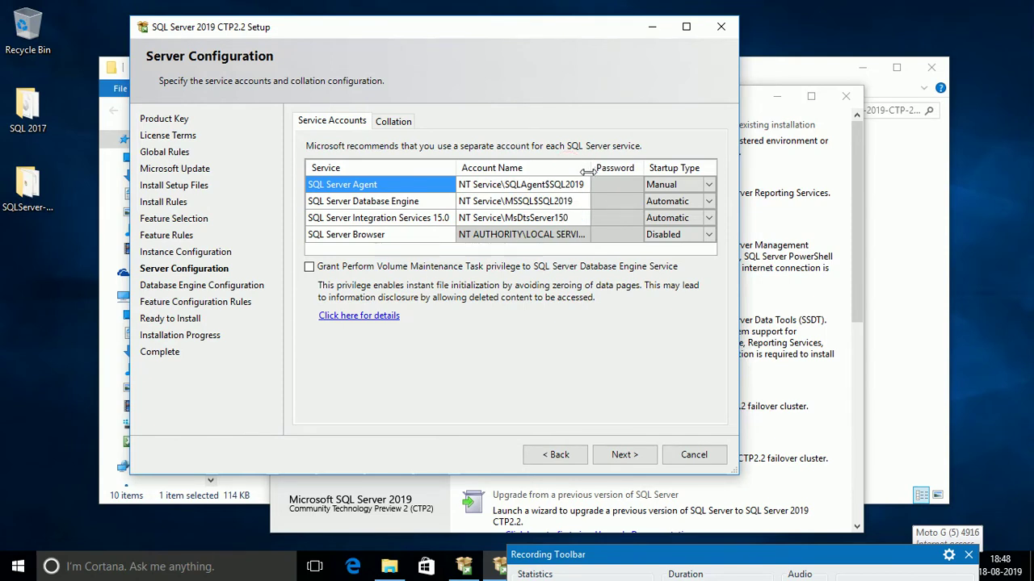
click(580, 185)
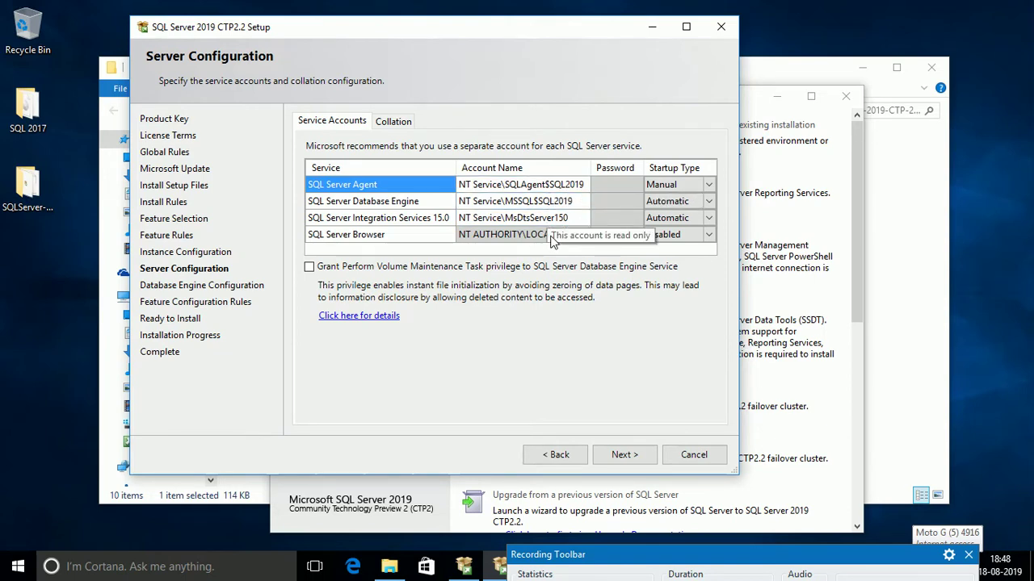
click(581, 185)
click(586, 172)
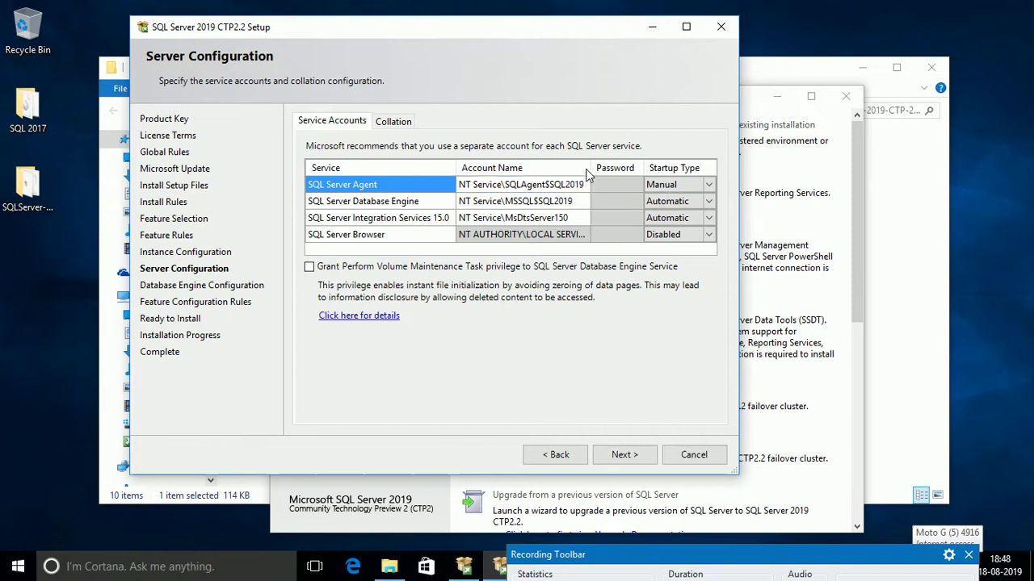
drag(590, 168, 598, 170)
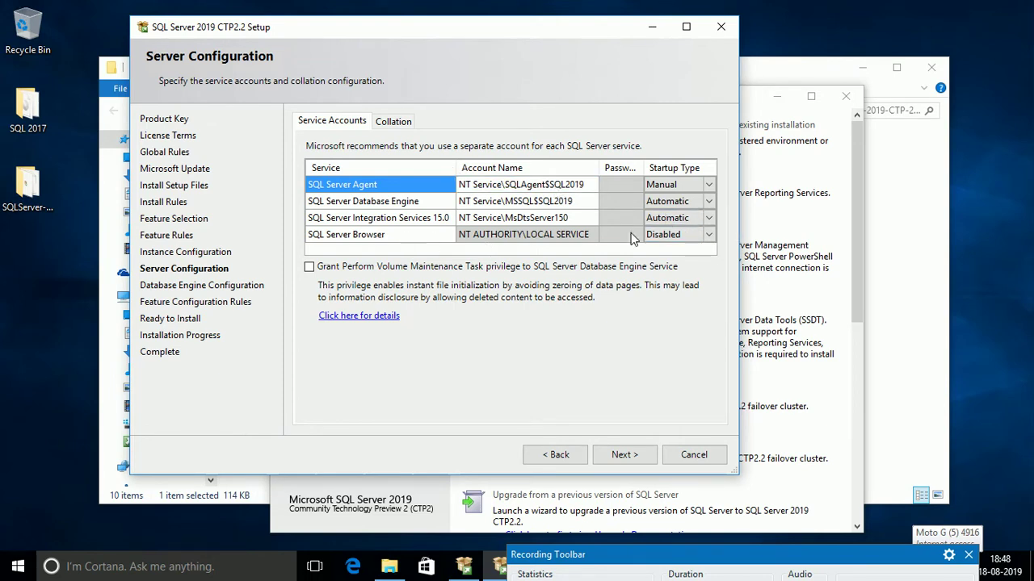
click(708, 235)
click(668, 250)
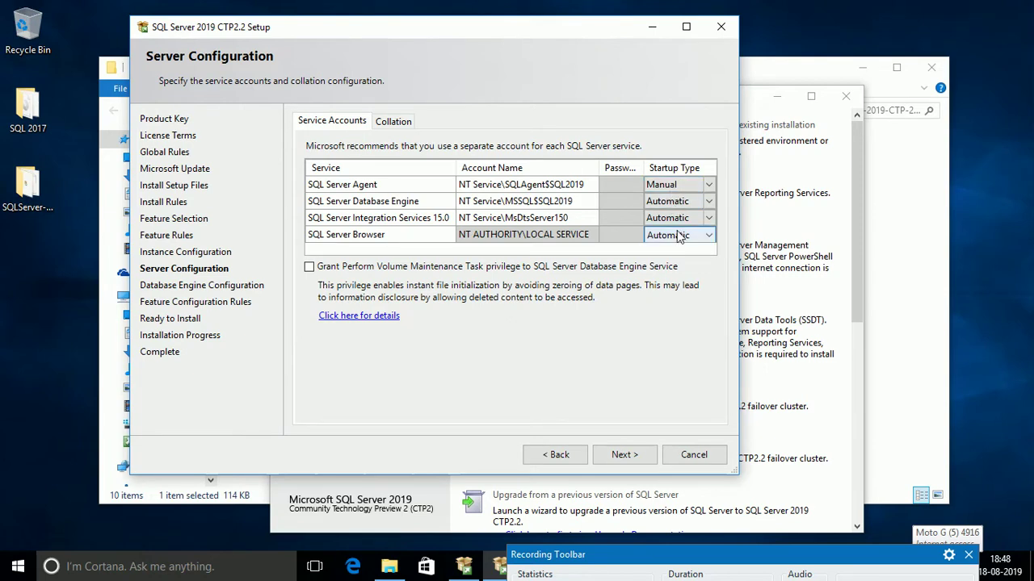
Review the Database Engine collation and proceed to Database Engine Configuration
click(400, 120)
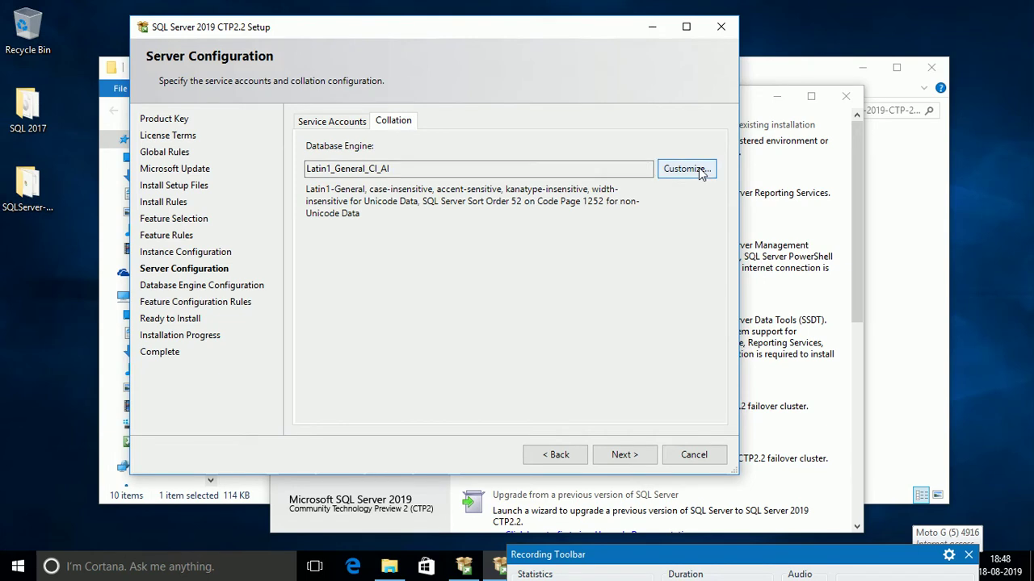
click(408, 169)
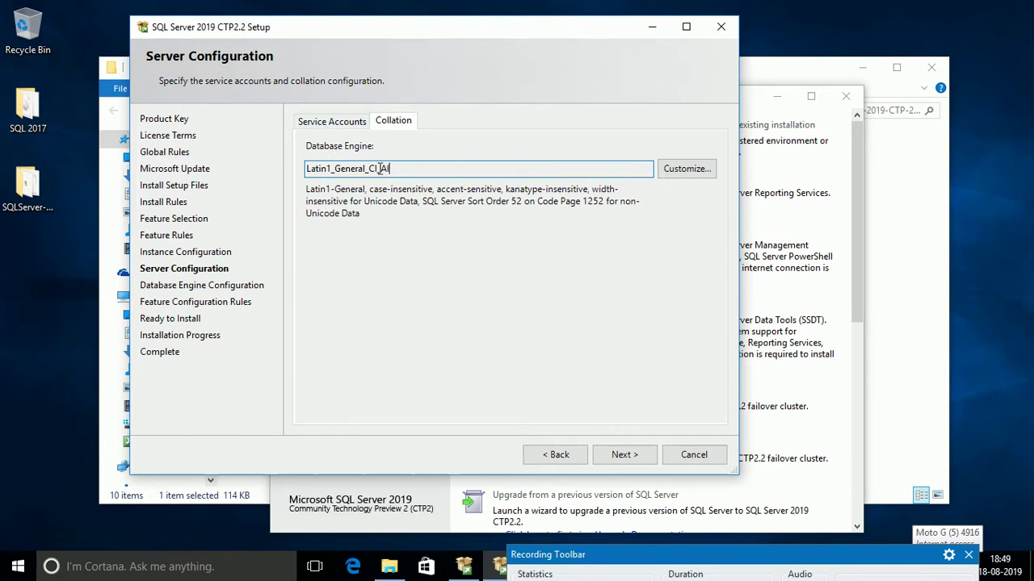
click(339, 122)
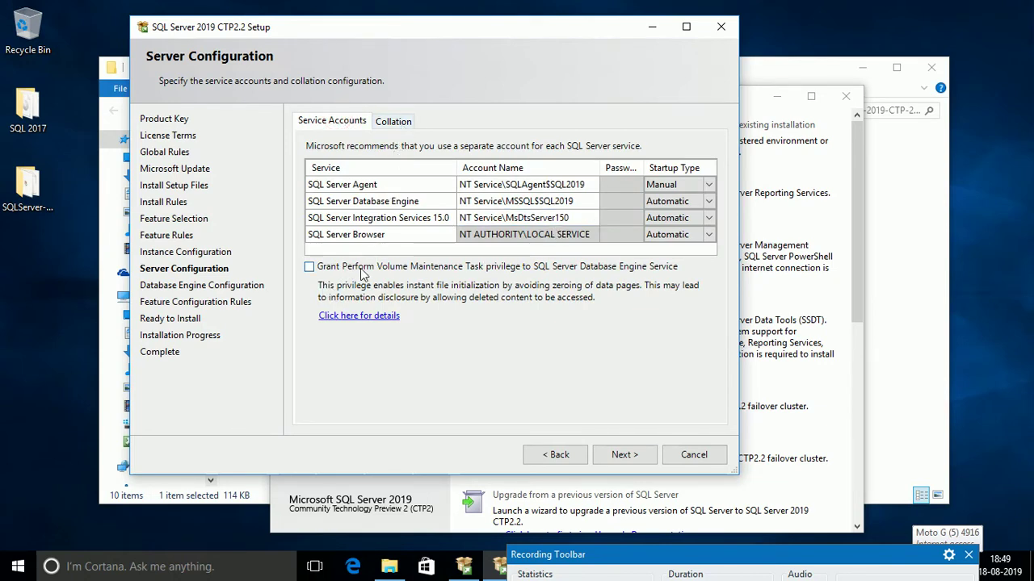
click(624, 455)
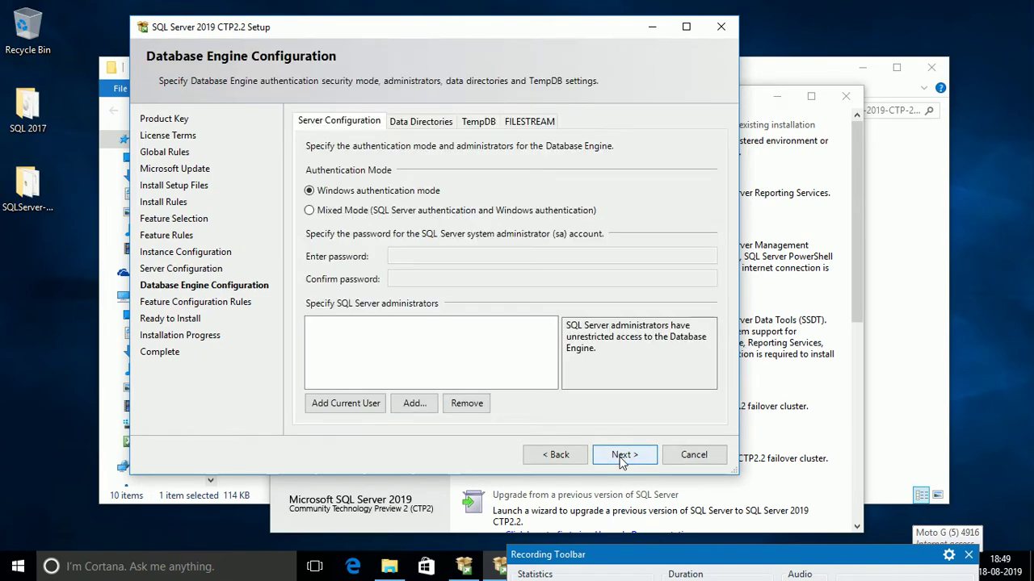
Choose Mixed Mode authentication, then enter and confirm the system administrator (sa) account password
click(351, 213)
click(431, 261)
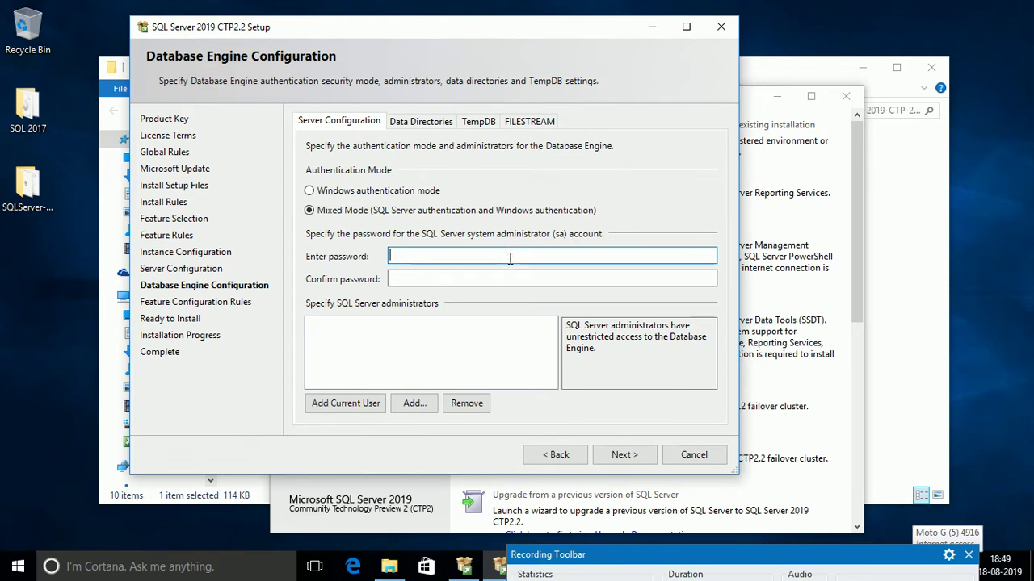
text(*******)
key(Tab)
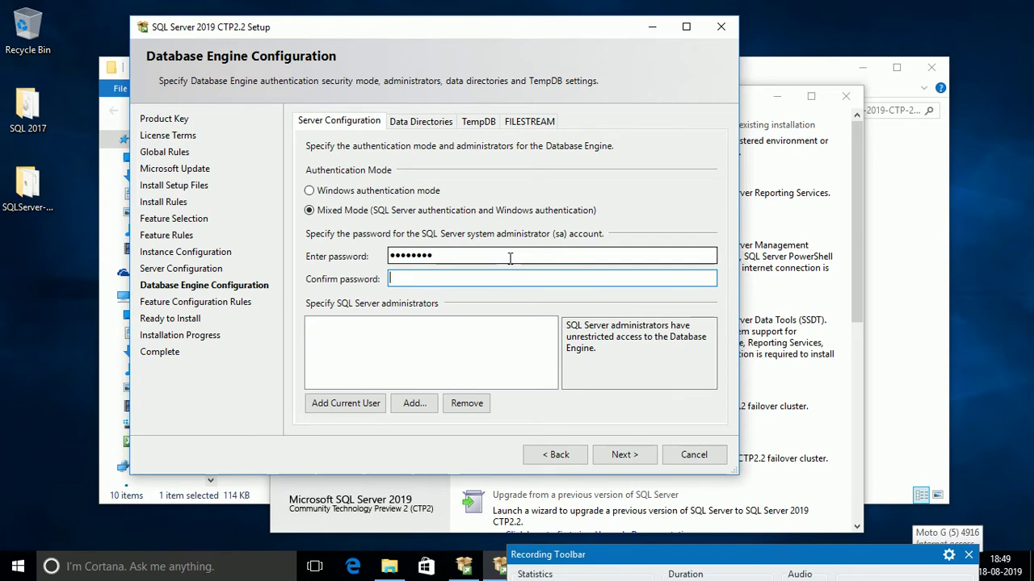
text(********)
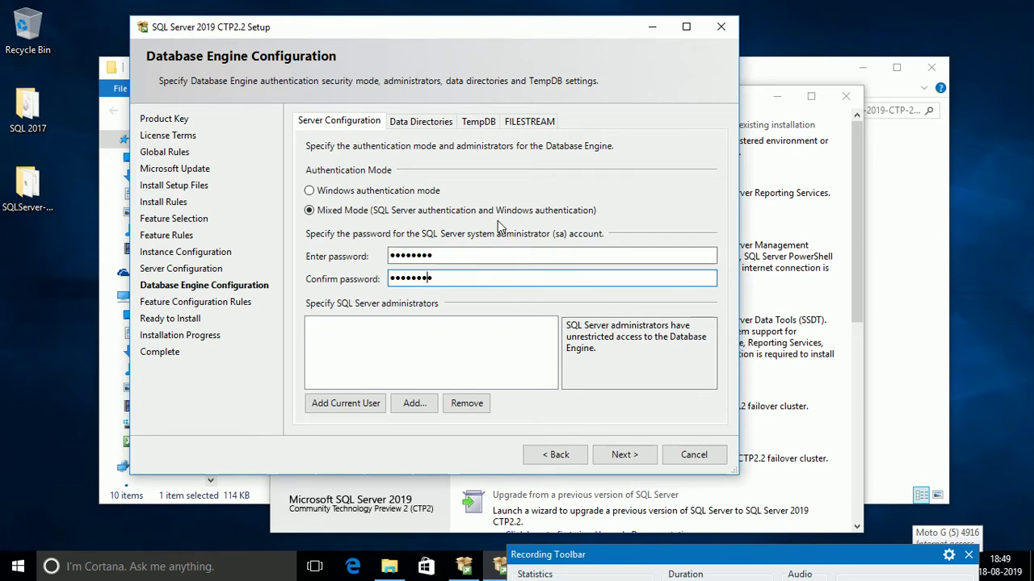
key(ctrl+a)
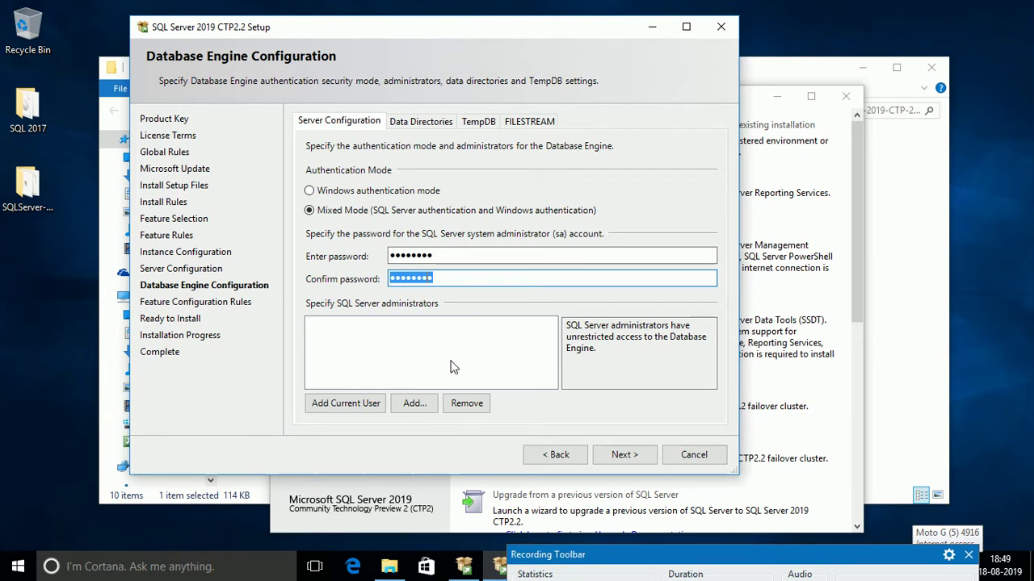
text(********)
Add the current user as a SQL Server administrator
click(361, 407)
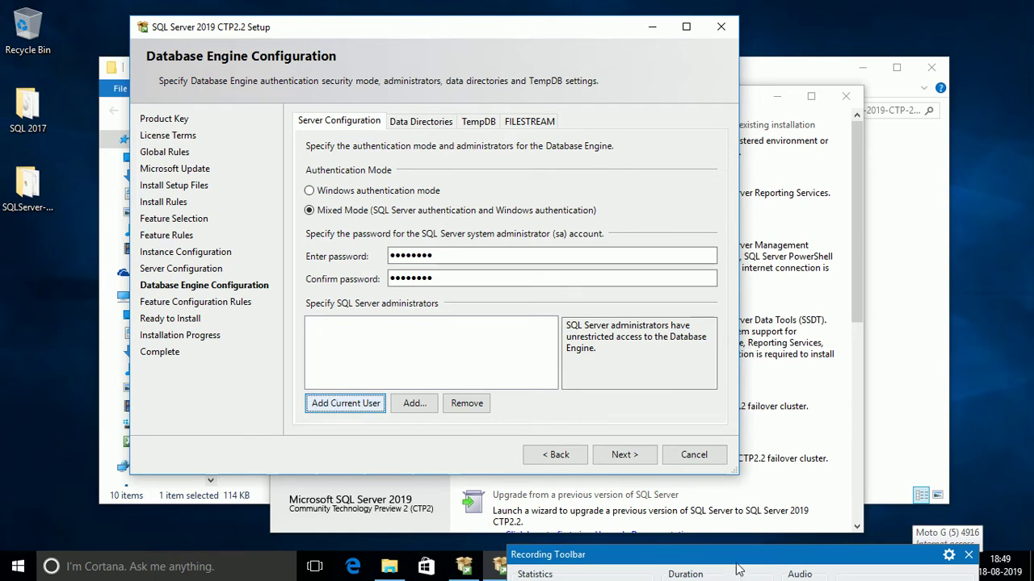
mouse_move(852, 549)
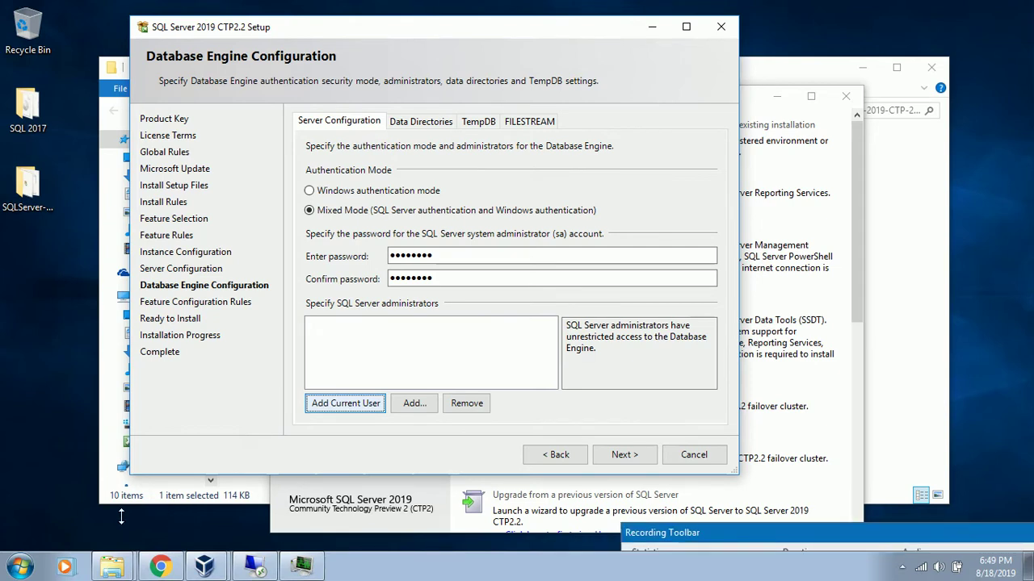
click(65, 467)
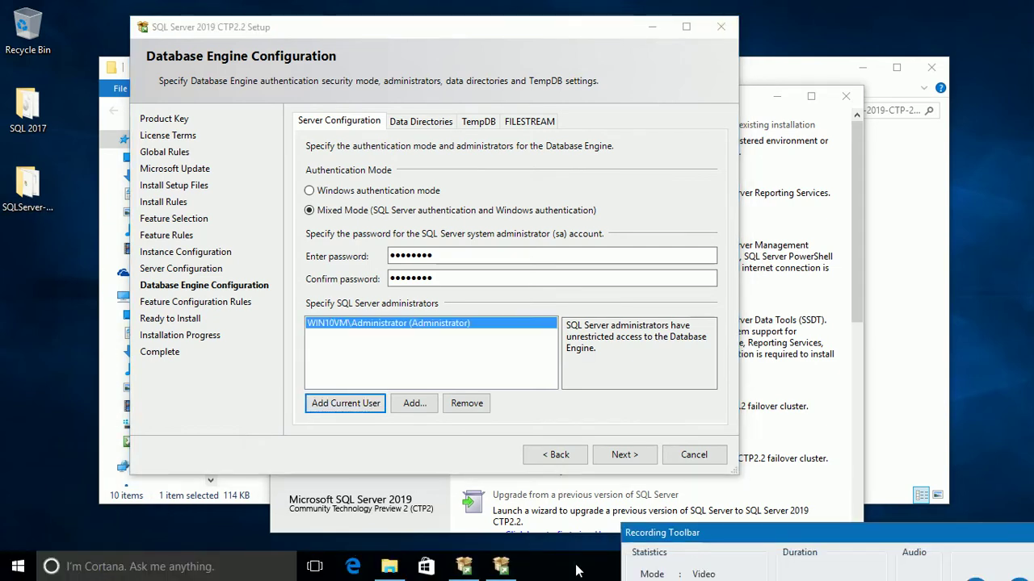
Check the virtual machine's CPU and memory performance in Task Manager, and minimize it
right_click(577, 567)
click(629, 489)
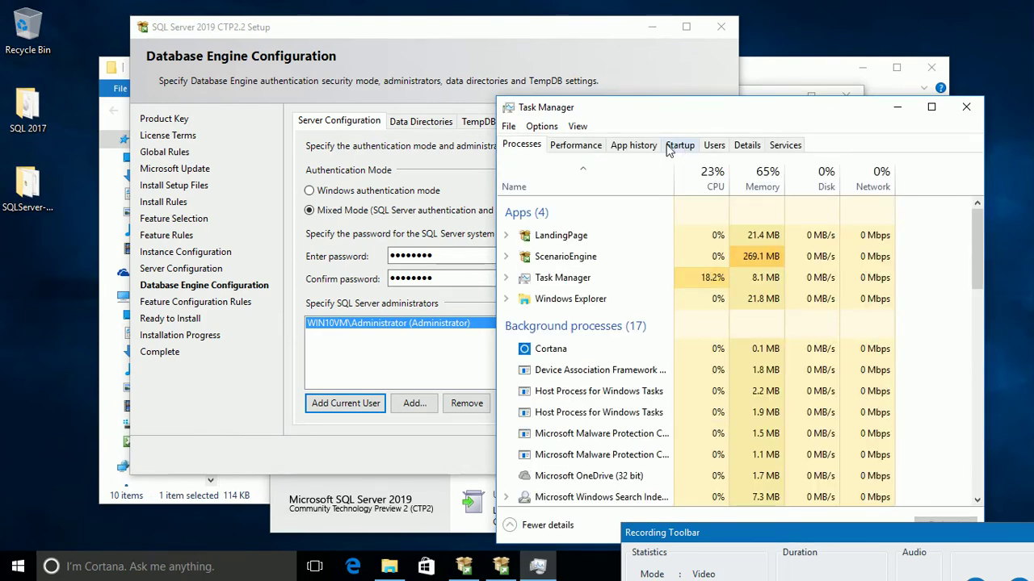
click(575, 146)
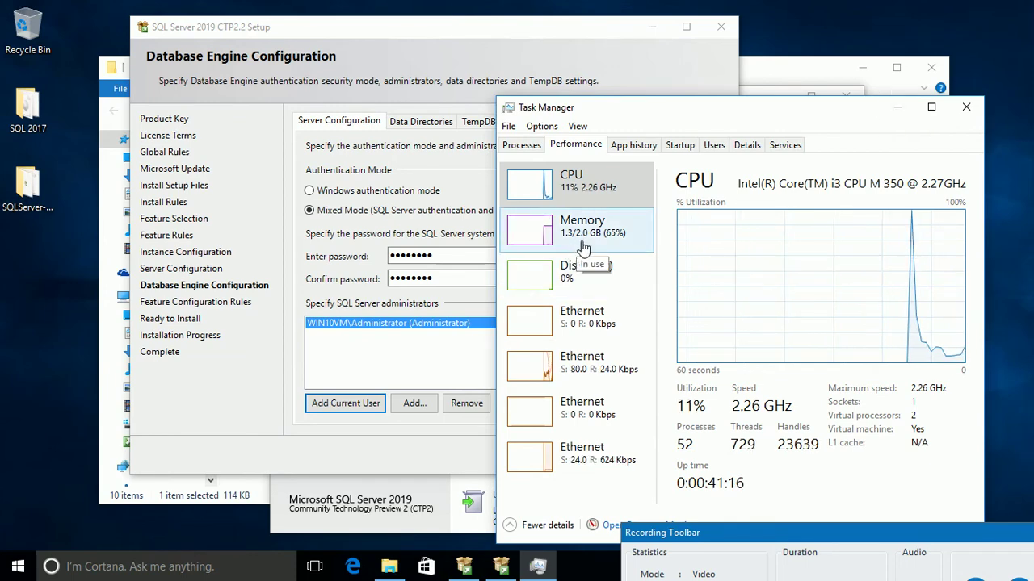
click(898, 110)
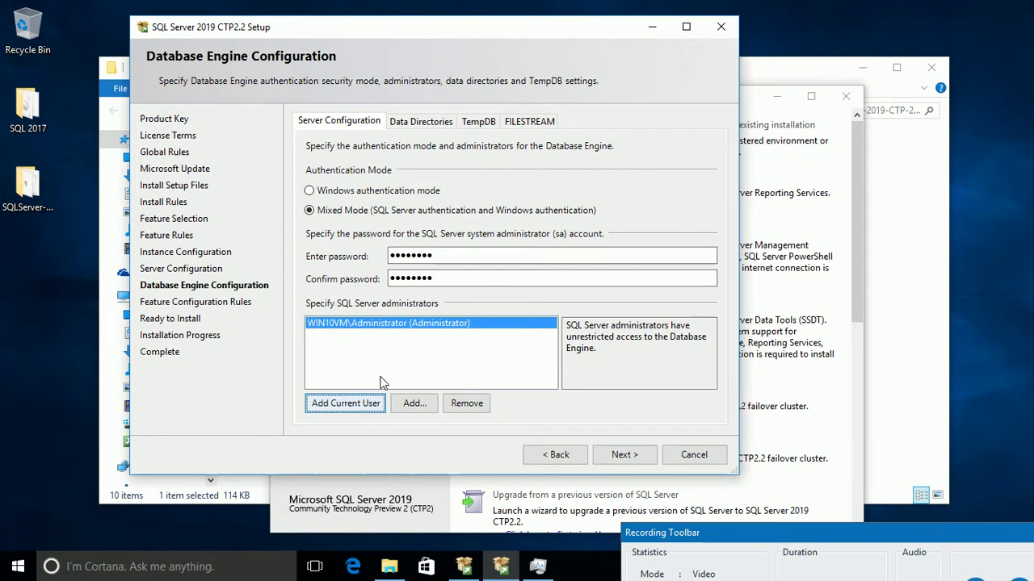
Proceed to the Ready to Install summary, start the installation and minimize the setup window
click(628, 456)
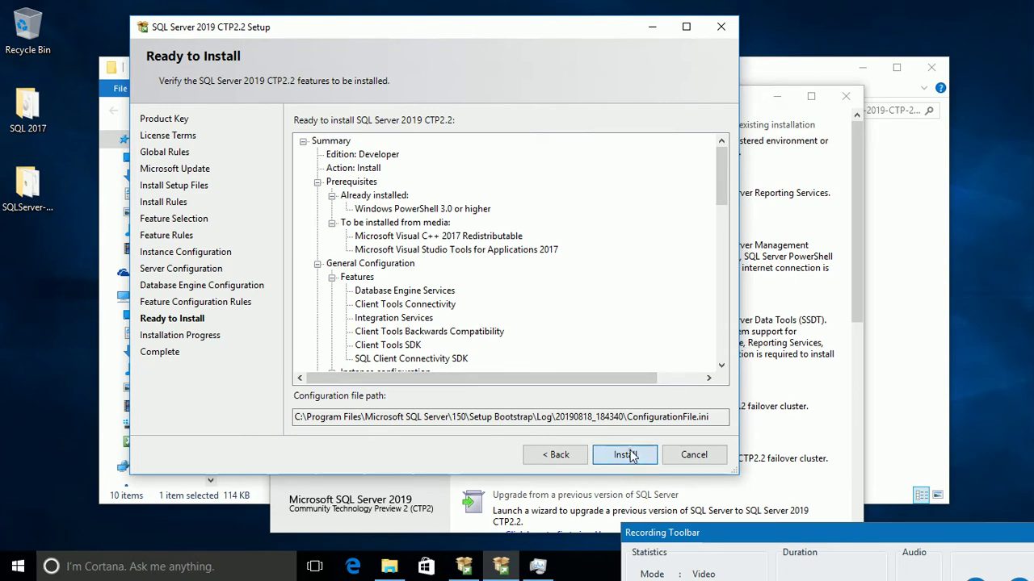
click(630, 456)
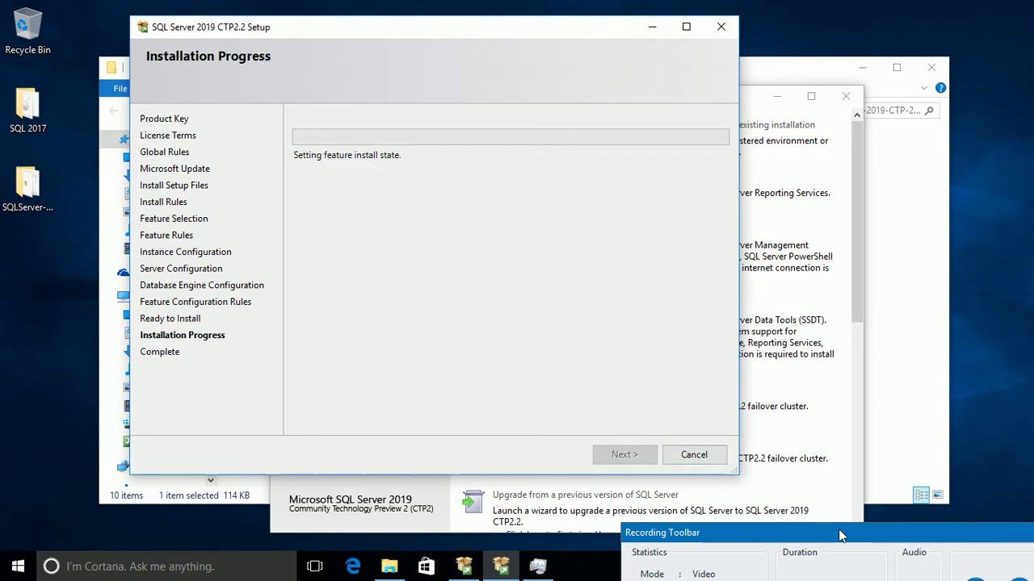
drag(838, 529, 816, 491)
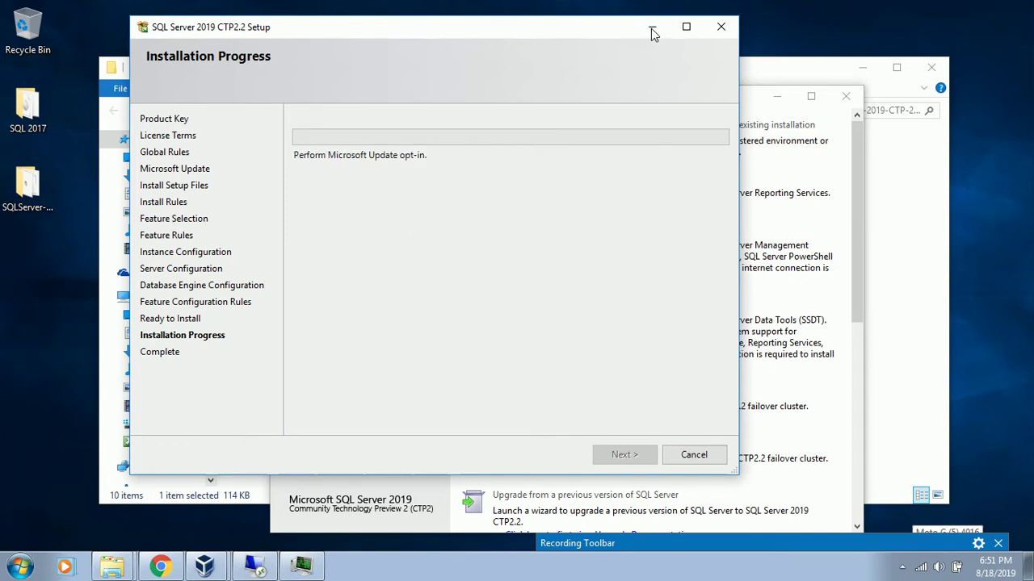
click(651, 29)
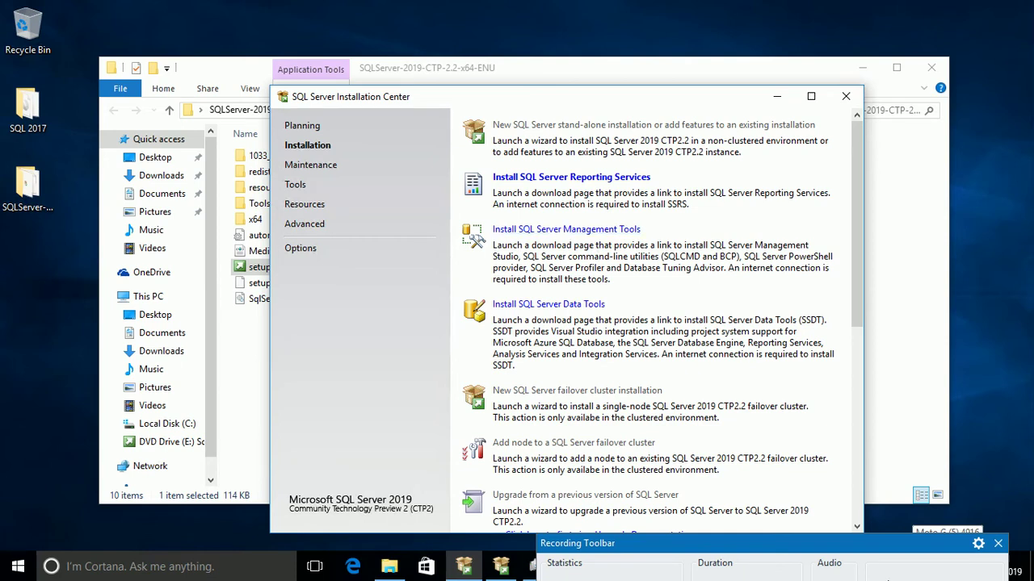
mouse_move(863, 552)
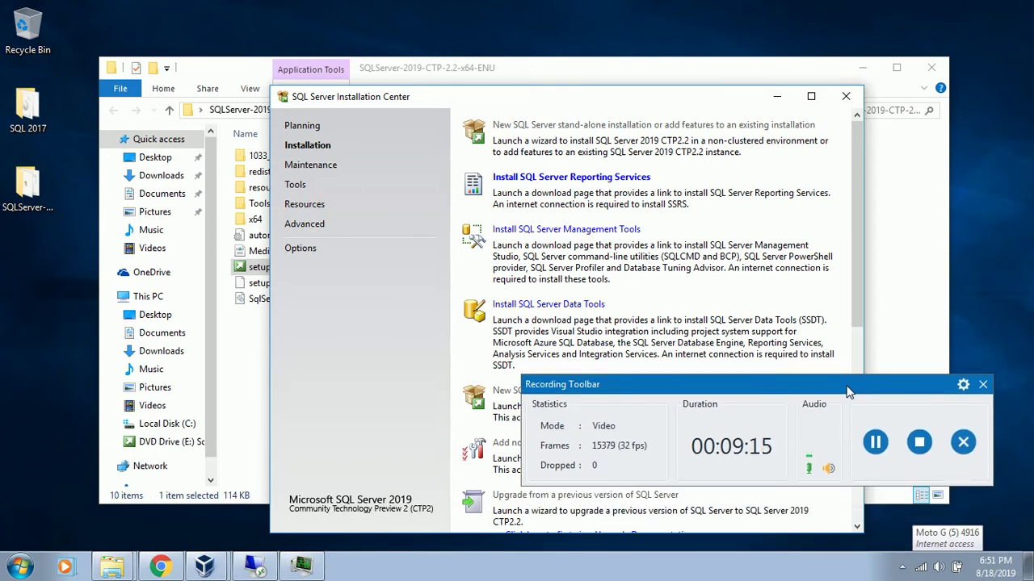
click(876, 443)
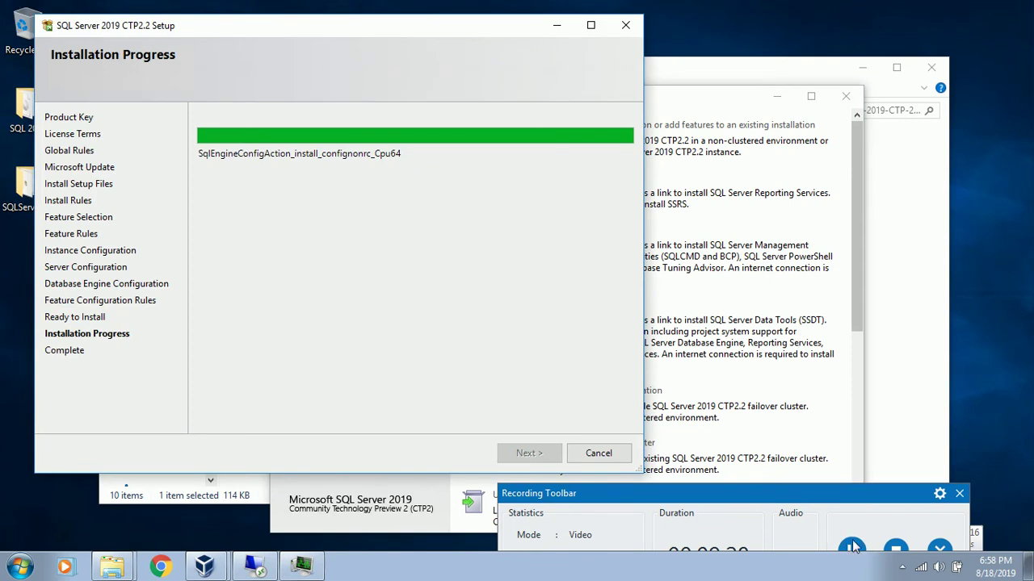
drag(853, 494, 864, 475)
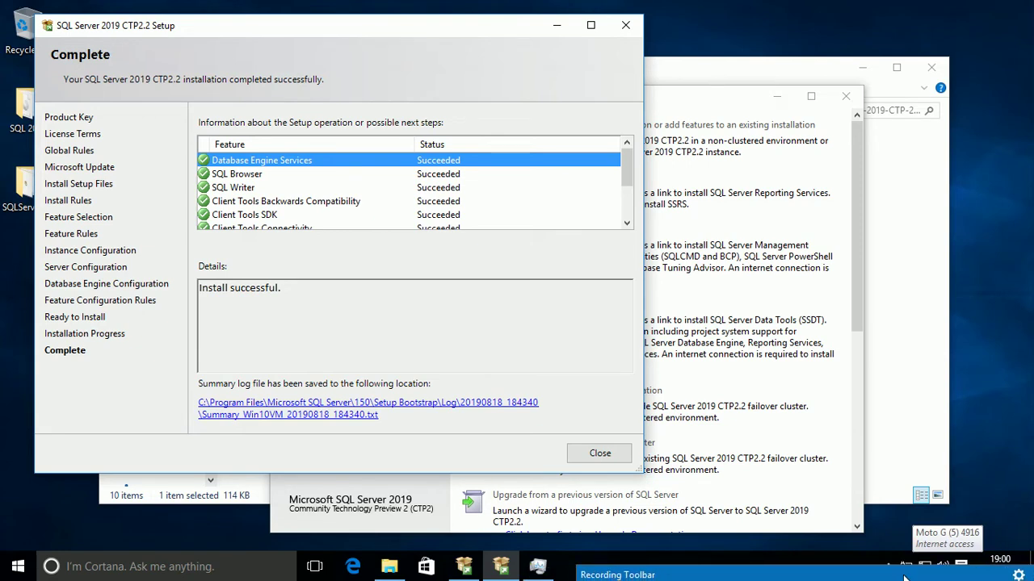
Review the installation status of the remaining features in the completed setup
click(627, 203)
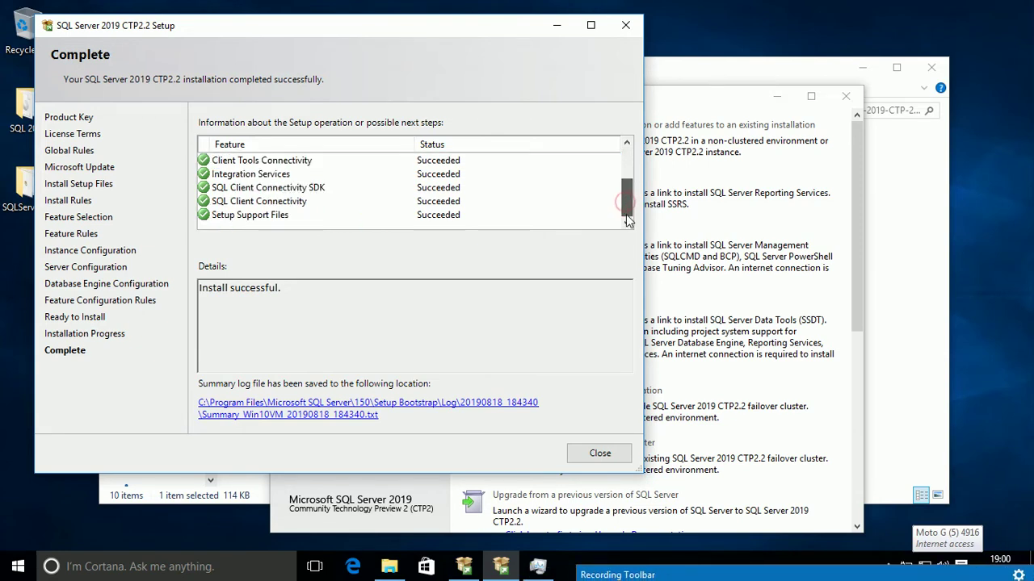
Recheck the installed feature statuses from the start of the list and close the completed SQL Server setup wizard
drag(623, 198, 630, 168)
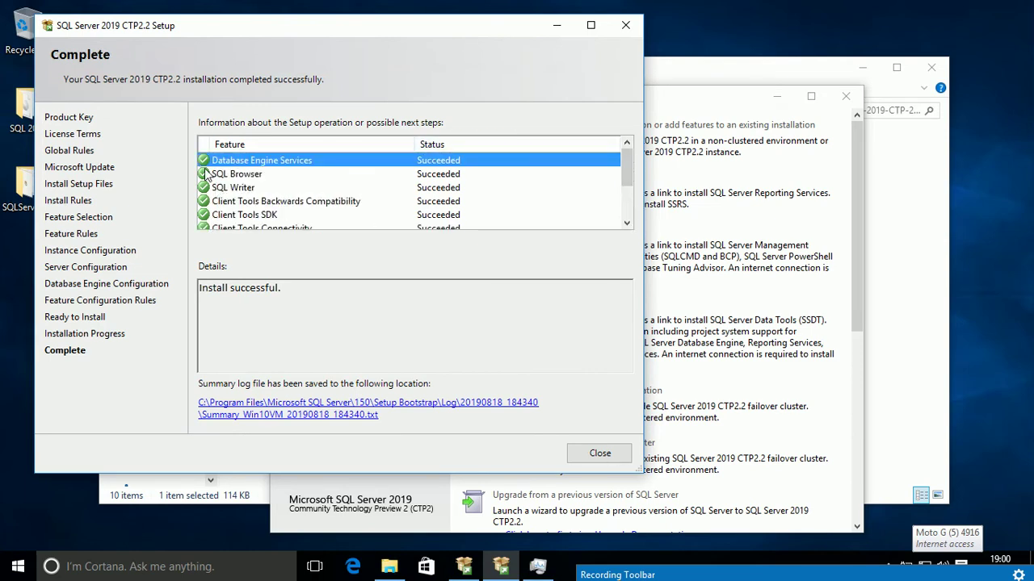
mouse_move(626, 167)
mouse_down()
mouse_move(627, 198)
mouse_move(627, 166)
mouse_up()
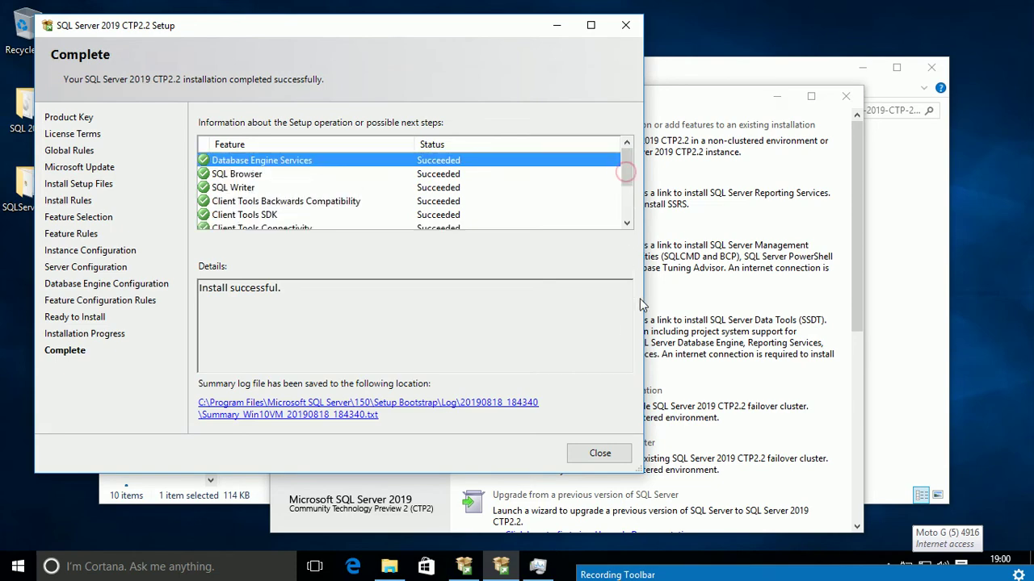
click(618, 452)
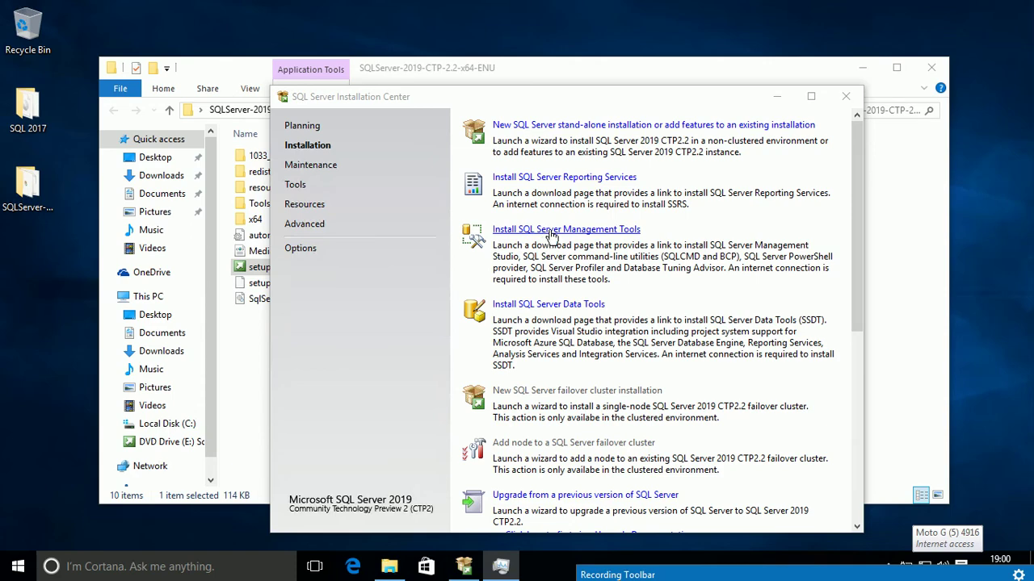
Try to open the SQL Server Management Tools download page from the Installation Center, and dismiss the Microsoft Edge error
click(552, 232)
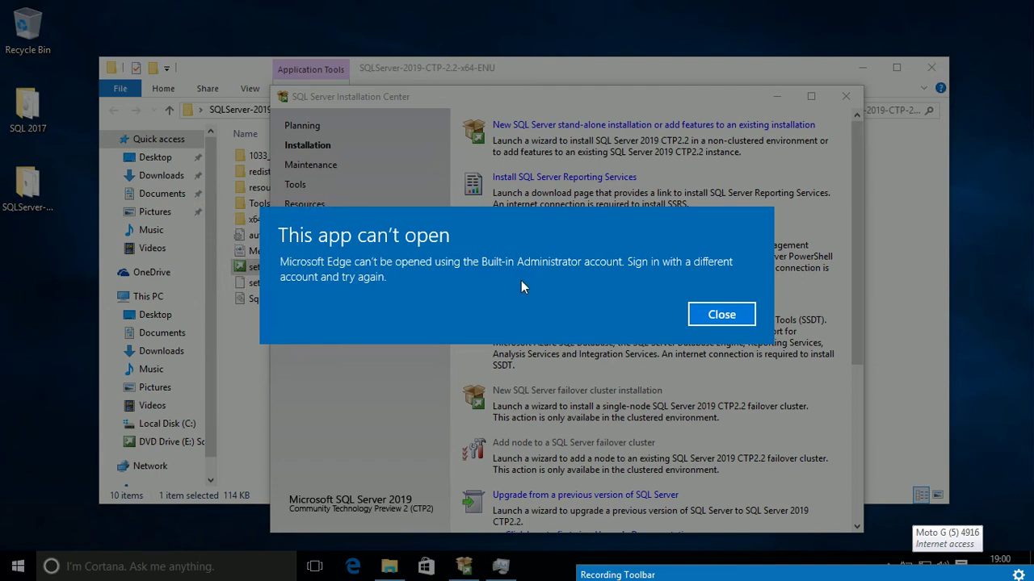
click(722, 315)
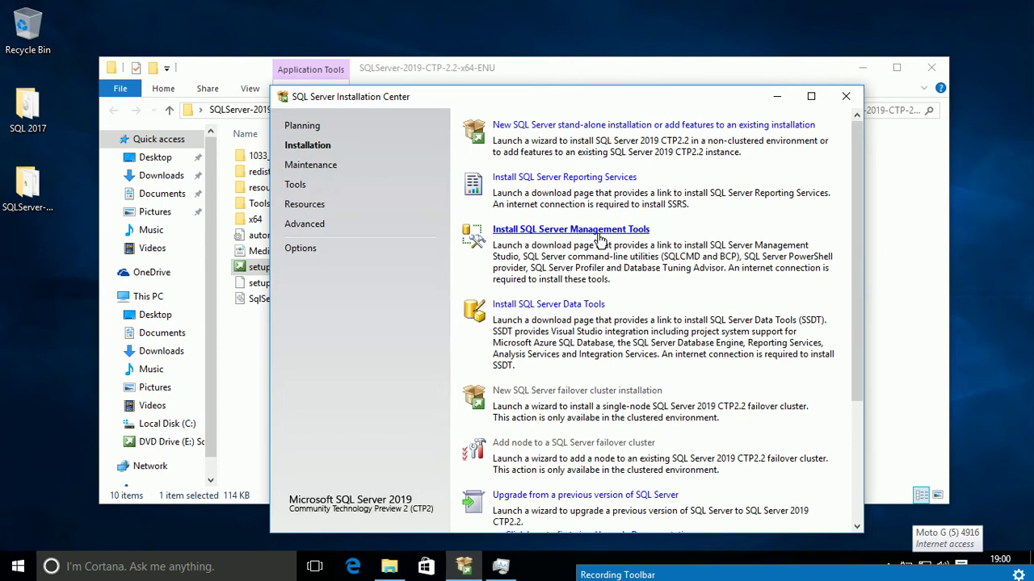
click(601, 233)
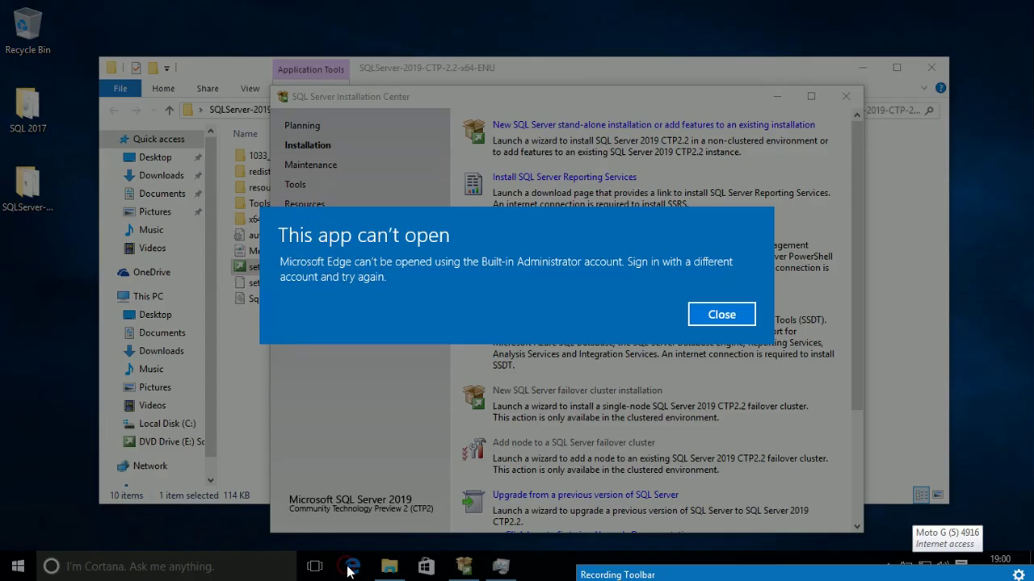
click(721, 315)
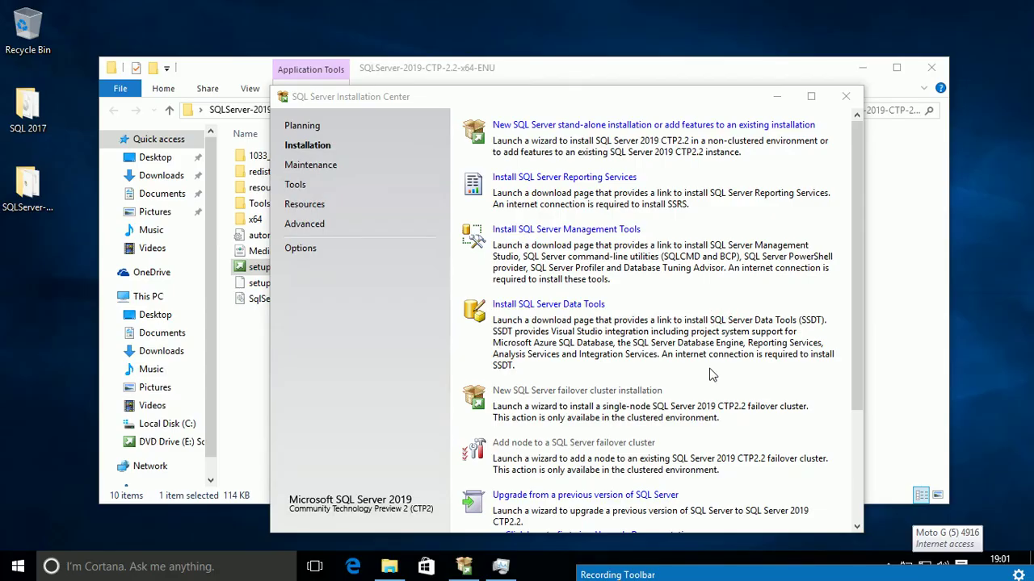
click(763, 575)
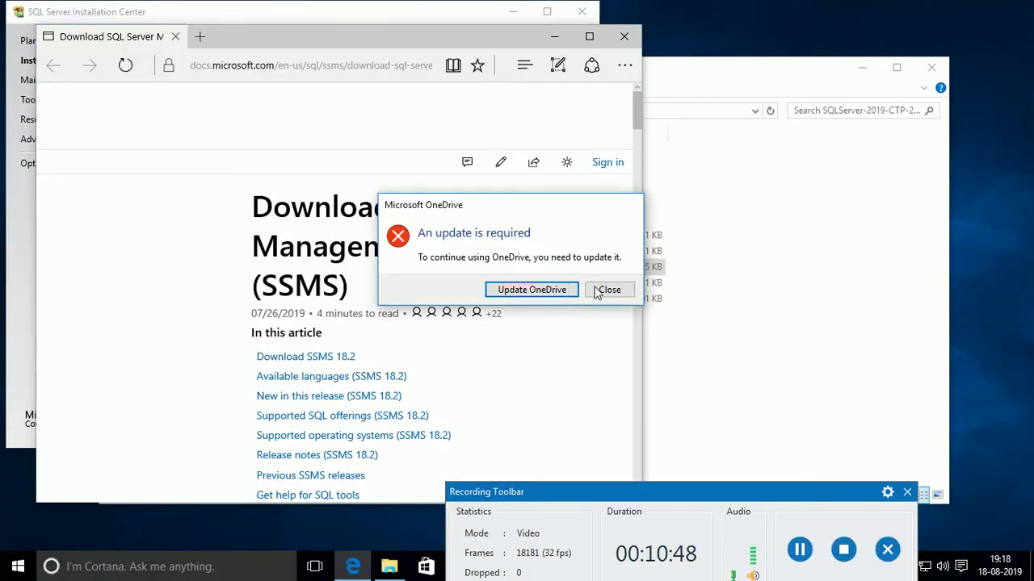
Dismiss the OneDrive update prompt and start the download of SQL Server Management Studio 18.2 from the SSMS page
click(599, 289)
drag(440, 36, 739, 37)
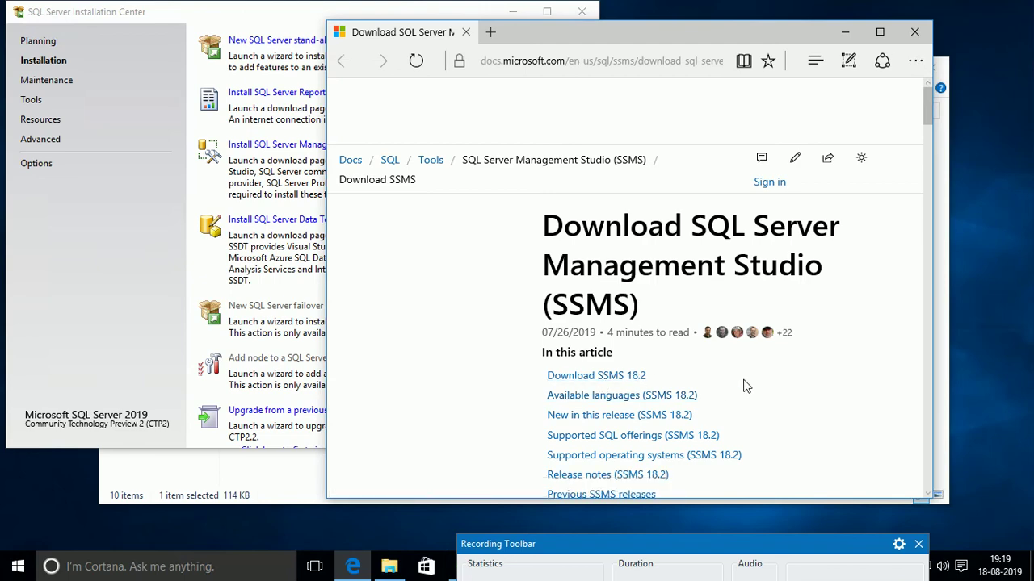
scroll(746, 386, down, 1)
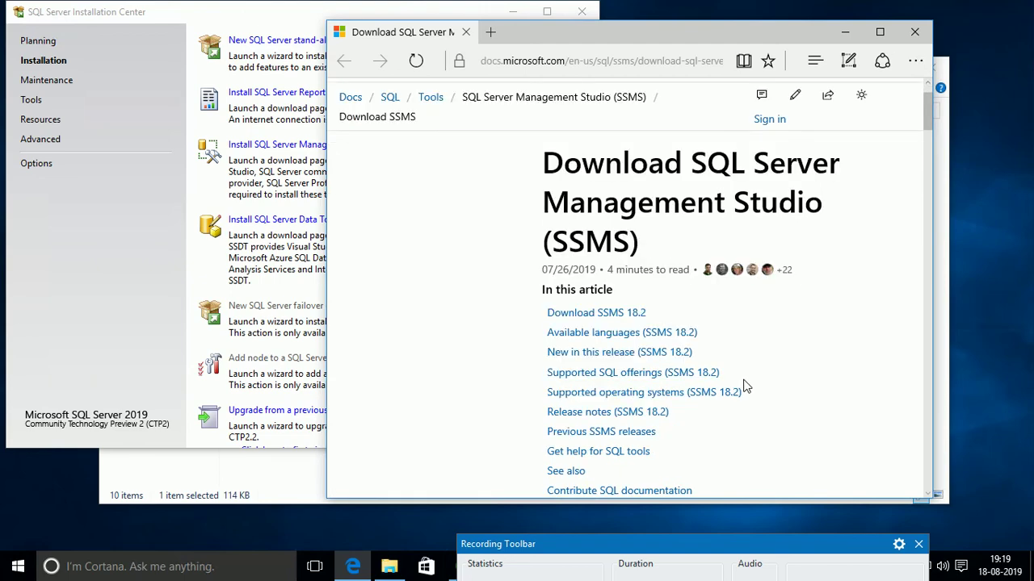
click(613, 315)
click(612, 315)
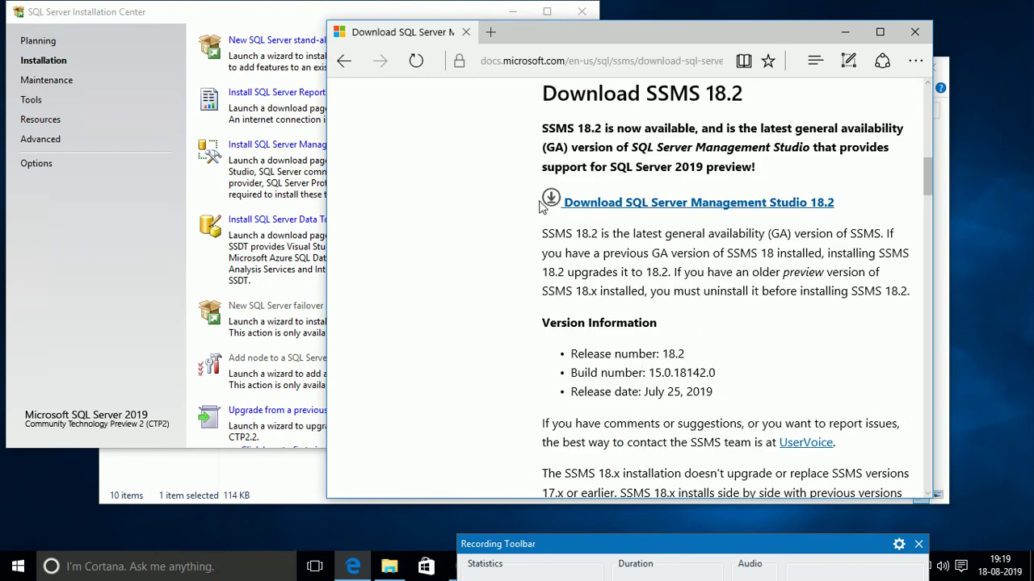
click(637, 204)
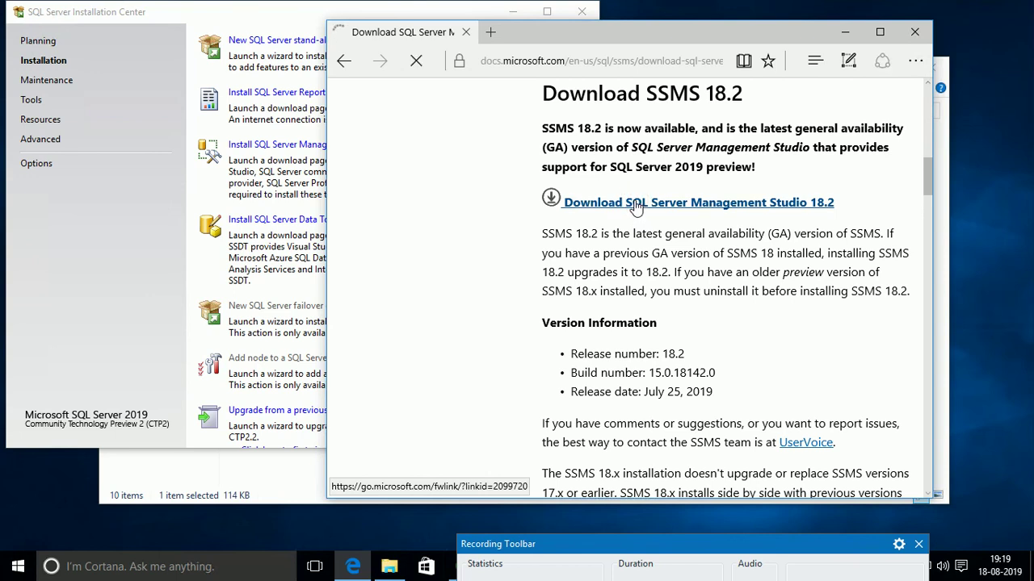